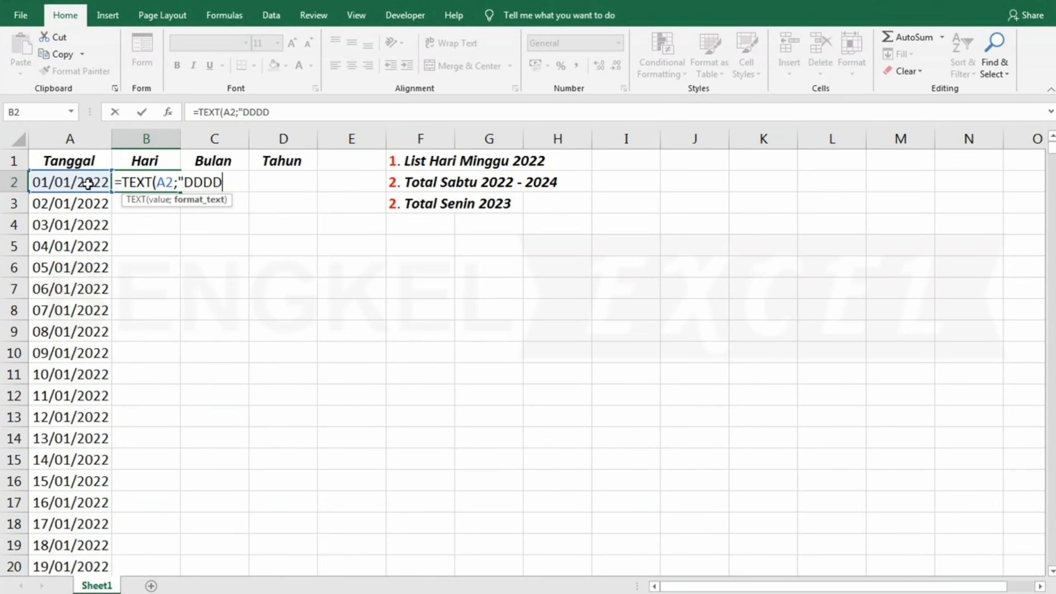
Step: Complete cell B2's formula as =TEXT(A2;"DDDD") and fill it down the Hari column
type("\")")
key("Return")
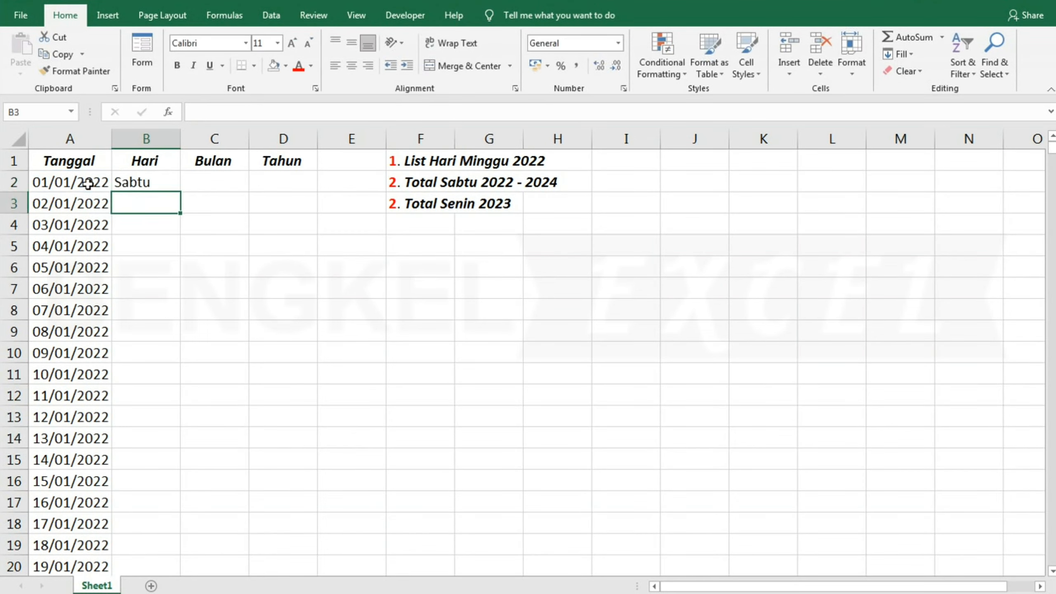
left_click(155, 182)
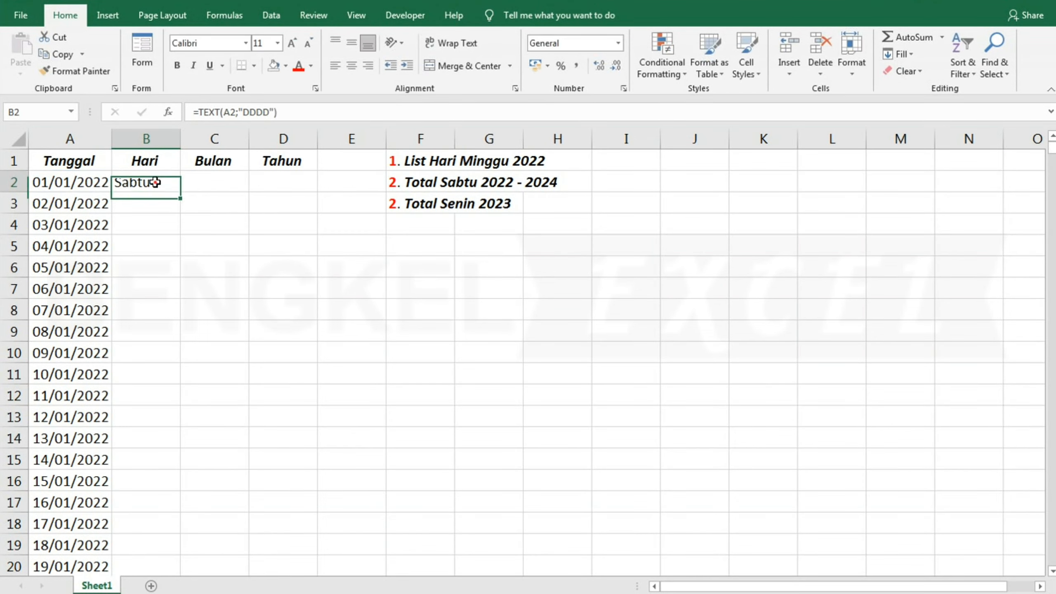
double_click(181, 191)
Step: Enter =TEXT(A2;"MMMM") in cell C2 and fill it down the Bulan column
left_click(219, 183)
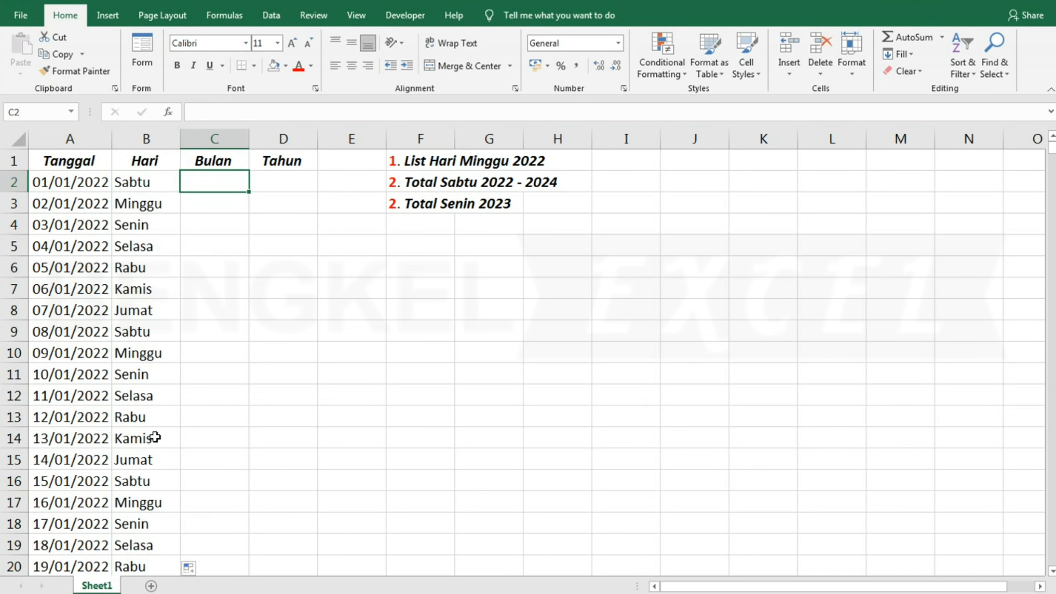
type("=TEXT(")
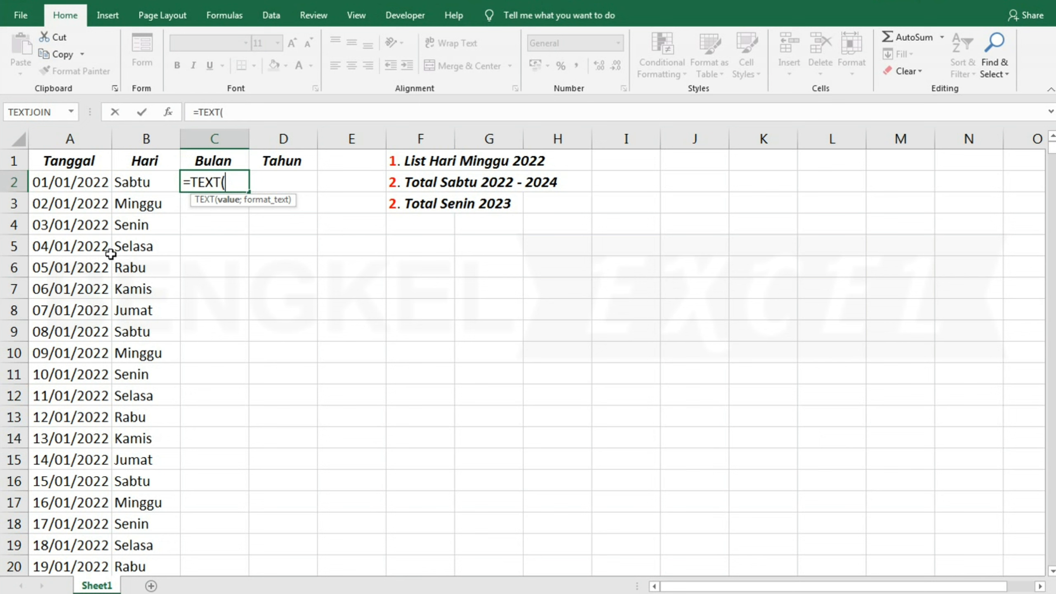
left_click(85, 185)
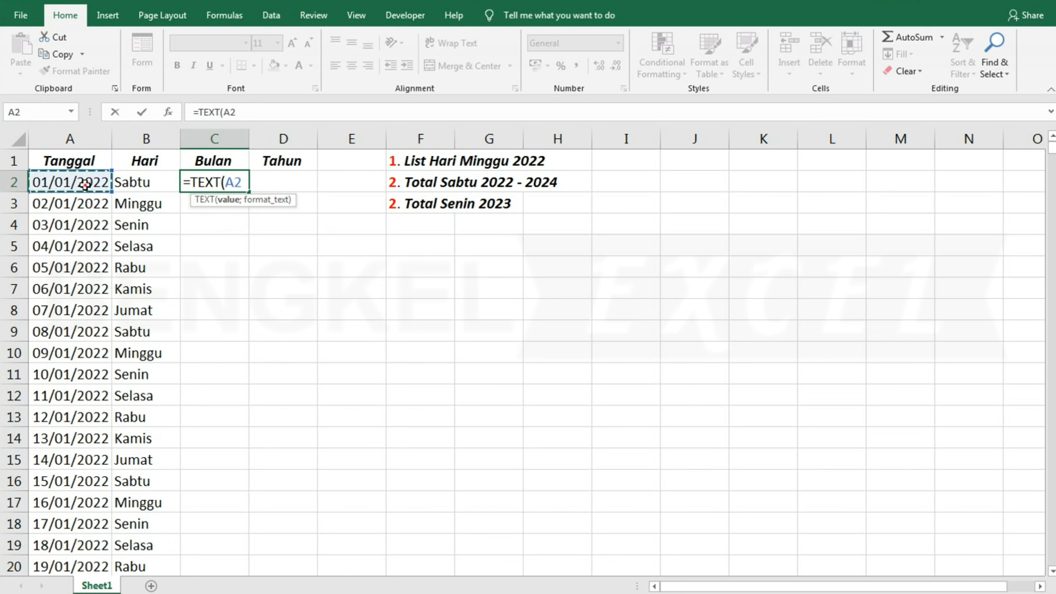
type(";")
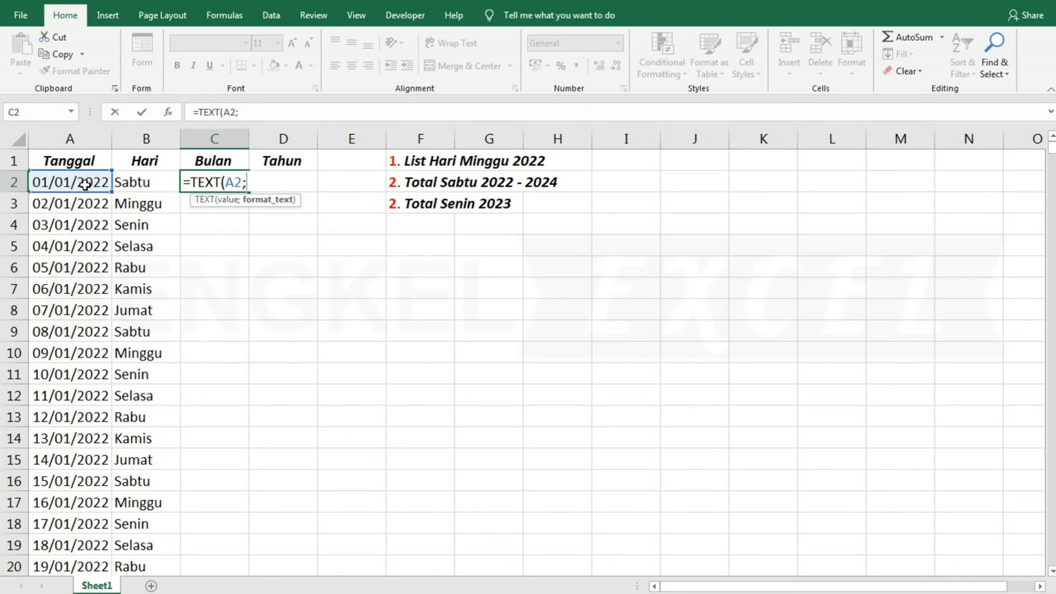
type("\"MMMM")
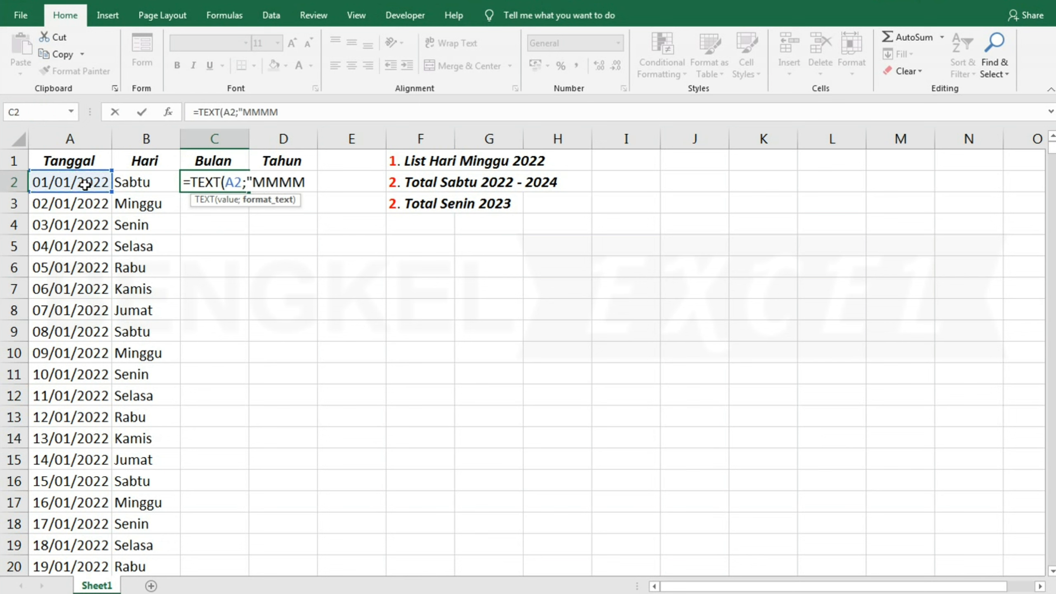
type("\")")
key("Return")
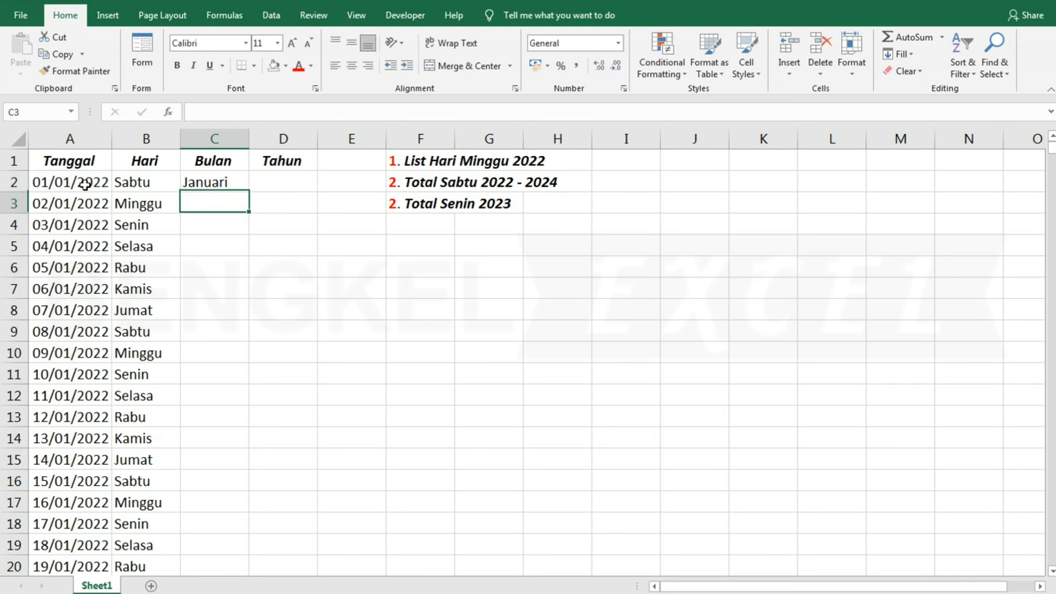
left_click(208, 182)
double_click(249, 192)
Step: Enter =TEXT(A2;"YYYY") in cell D2 and fill it down the Tahun column
left_click(274, 182)
type("=TEXT(")
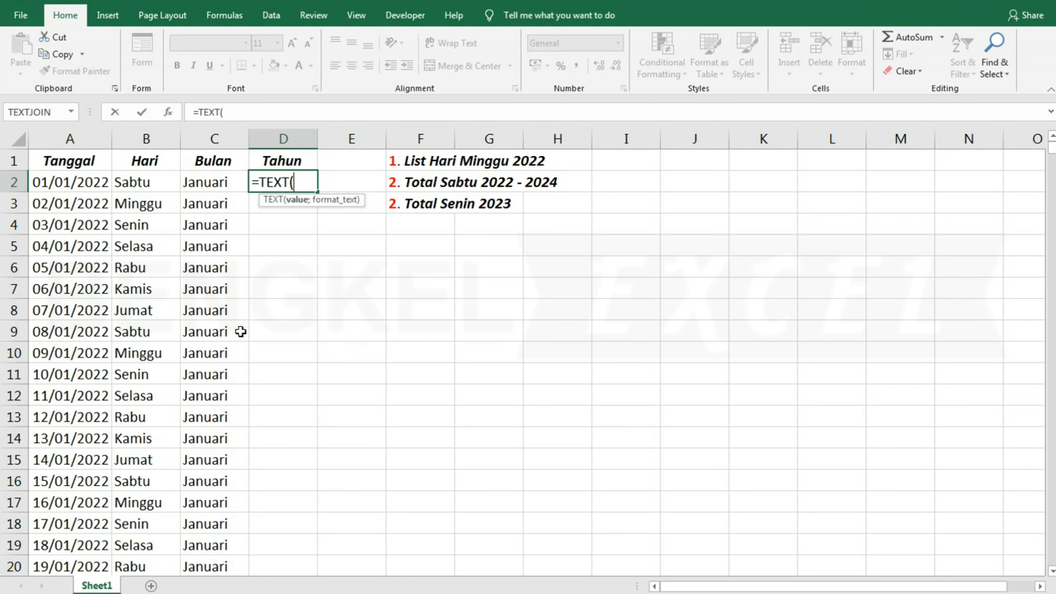
left_click(66, 187)
type(";\"")
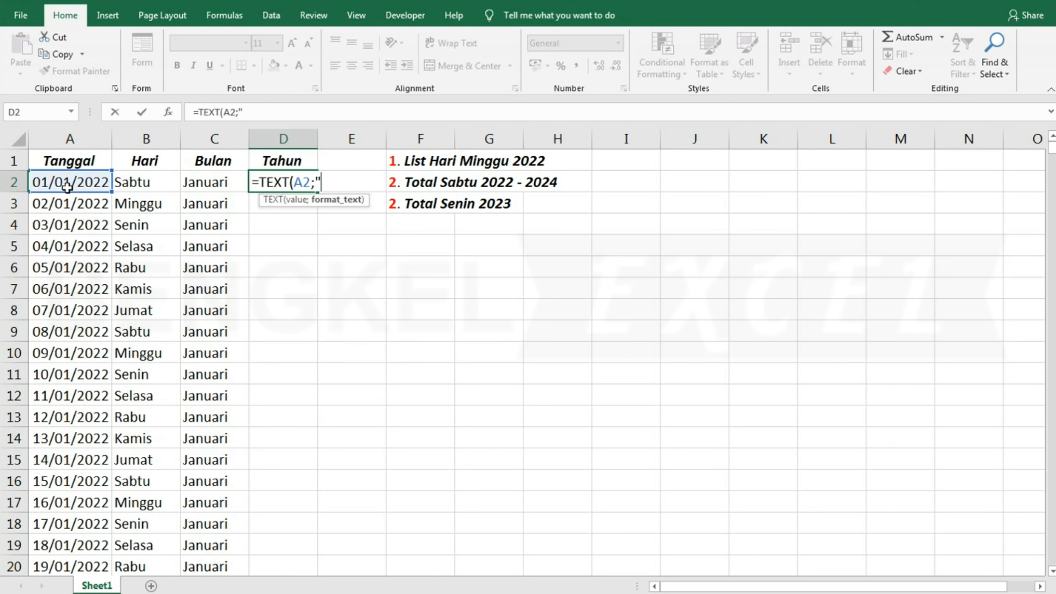
type("YYYY\")")
key("Return")
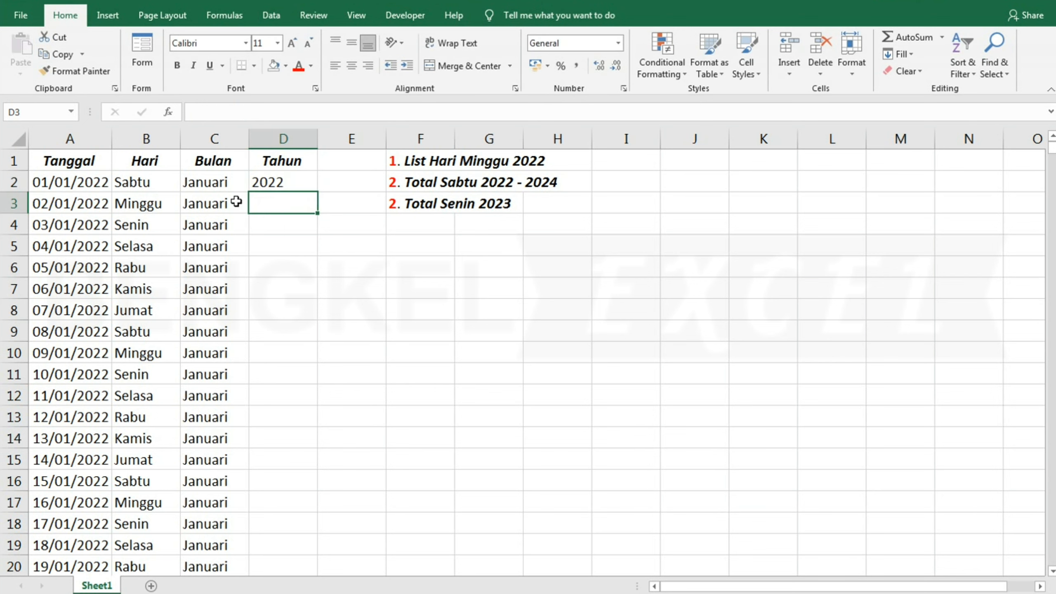
left_click(299, 183)
double_click(318, 193)
Step: Check the last rows of the date list to see how far the filled formulas reach, and return to cell A1
left_click(283, 266)
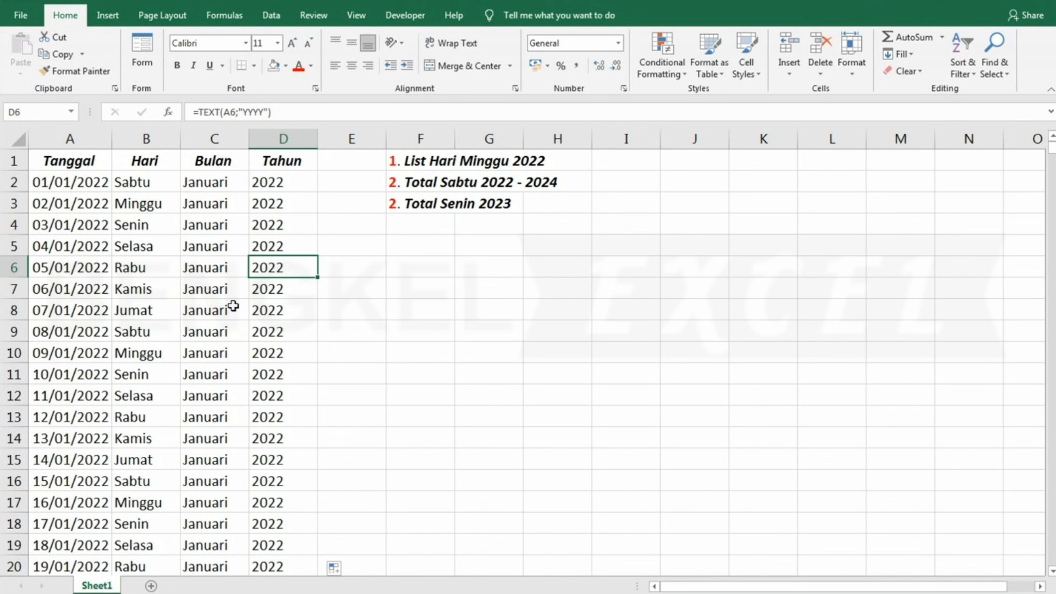
key("ctrl+Down")
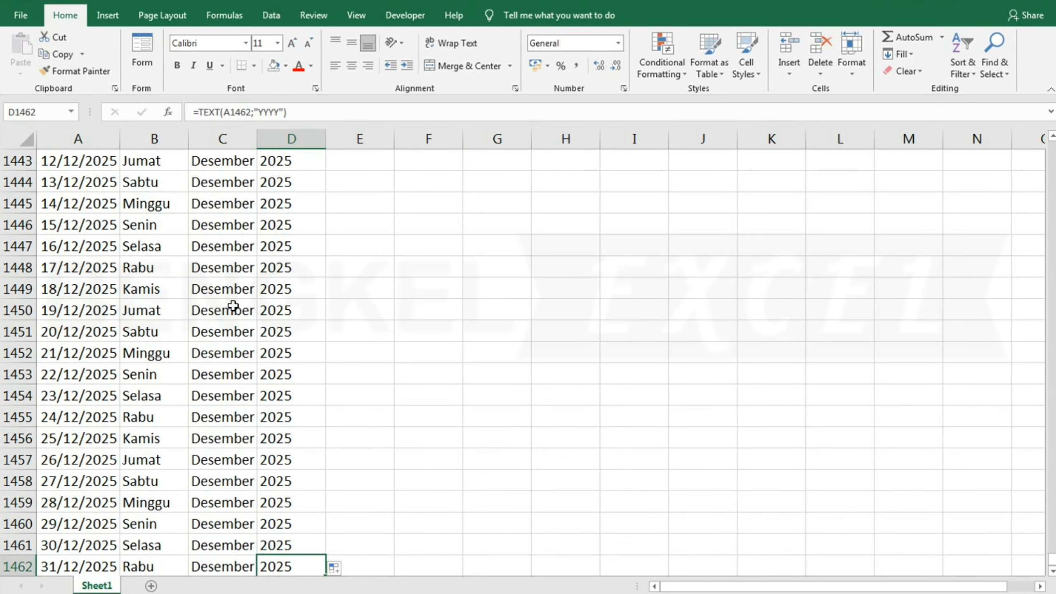
scroll(231, 307, "down", 3)
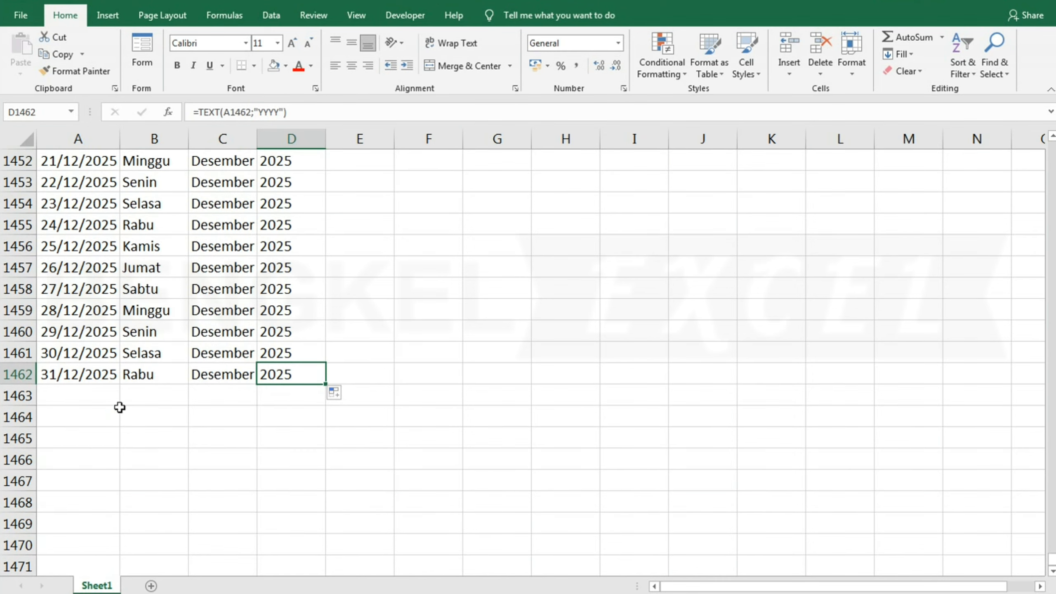
left_click(128, 410)
left_click(252, 410)
scroll(287, 377, "up", 1)
scroll(288, 373, "up", 18)
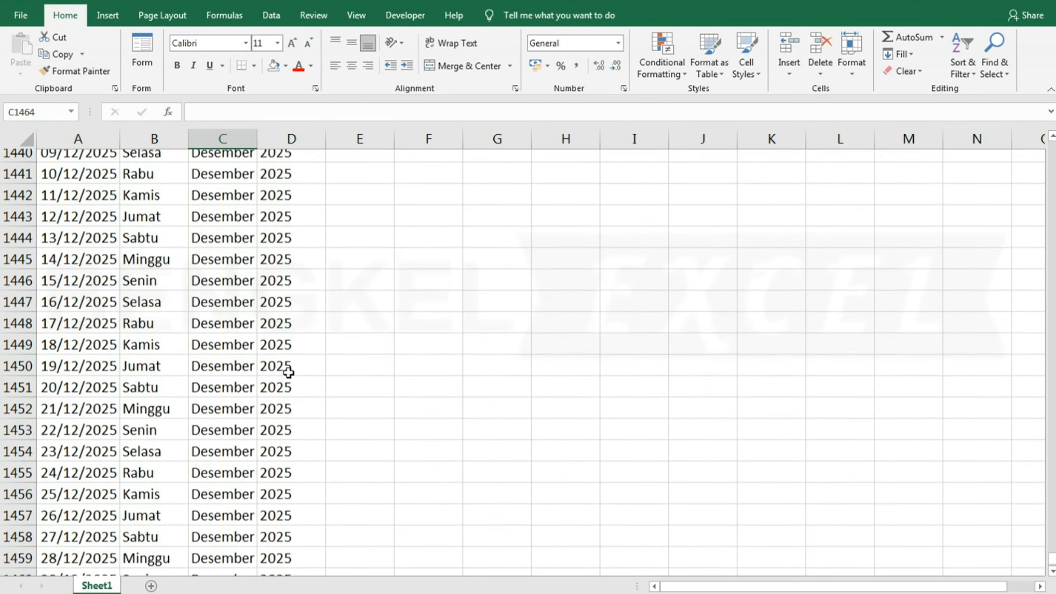
key("ctrl+Home")
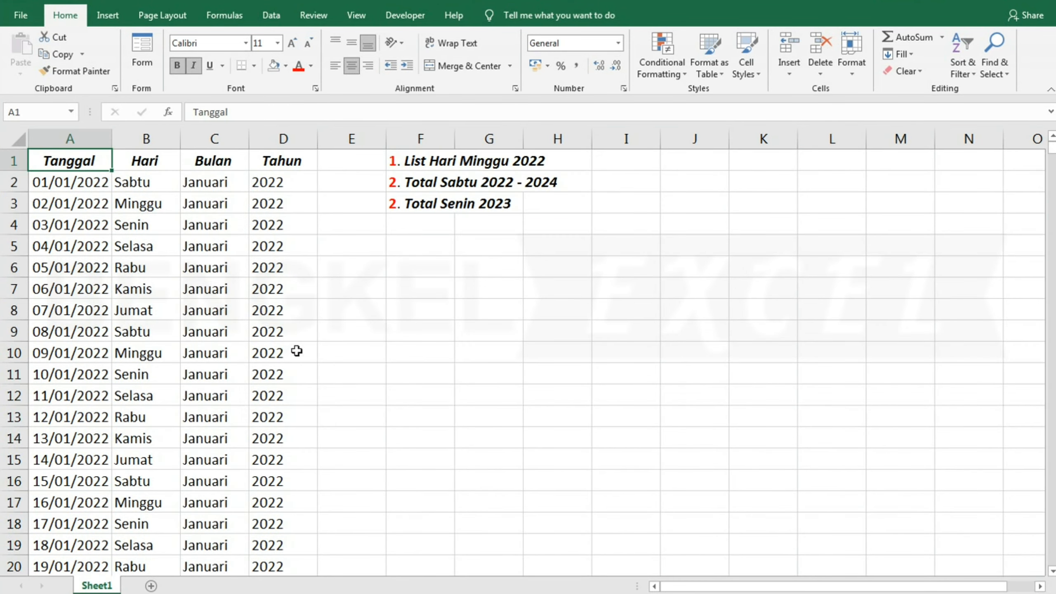
Step: Create a PivotTable from the range Sheet1!$A$1:$D$1462, placed on the existing worksheet at cell F7
left_click(193, 183)
left_click(145, 184)
left_click(77, 184)
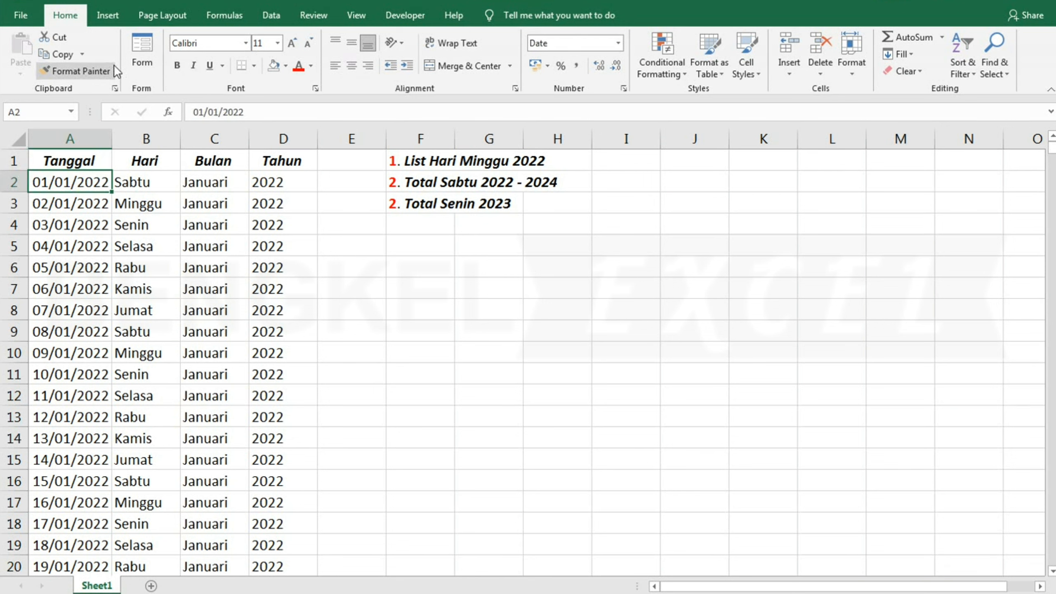
left_click(114, 22)
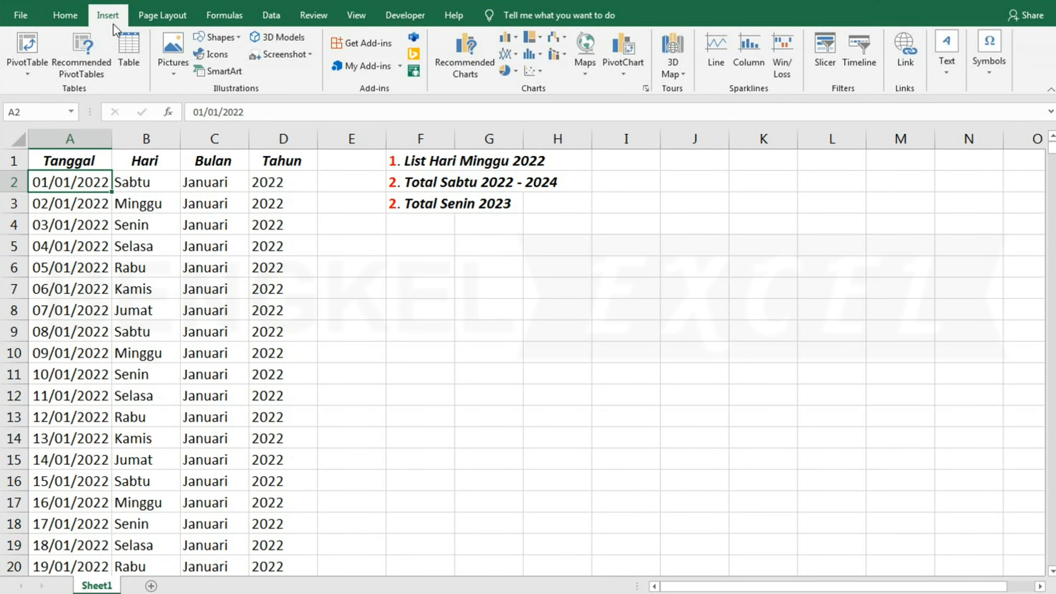
left_click(28, 75)
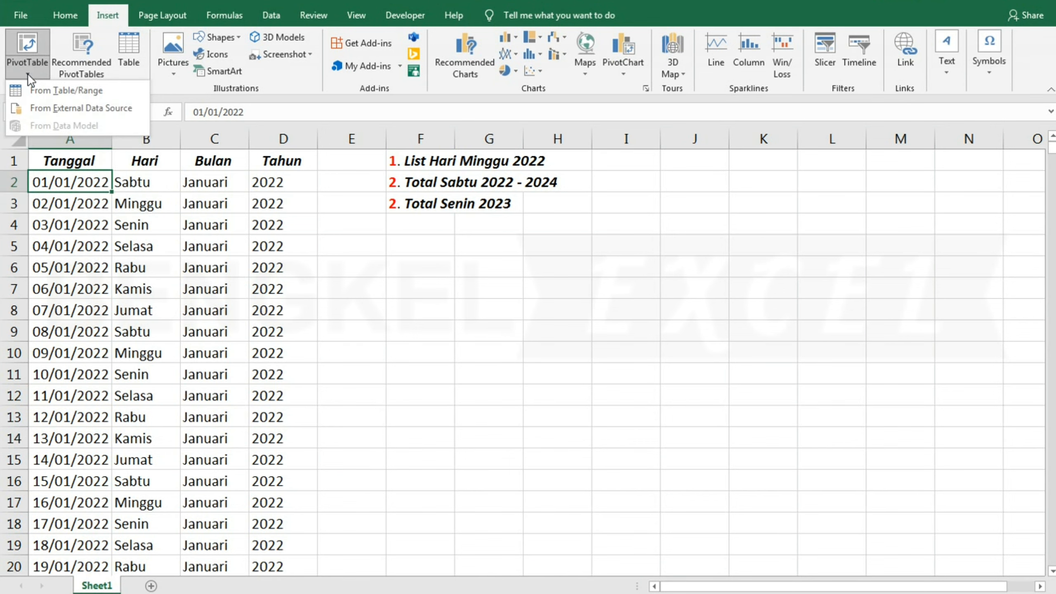
left_click(36, 88)
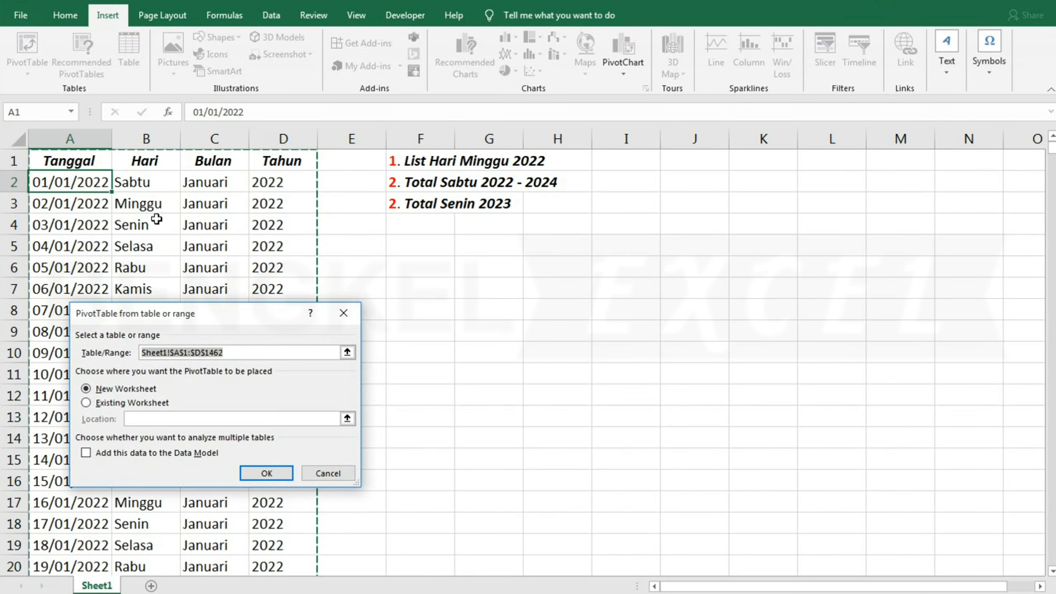
scroll(197, 430, "down", 5)
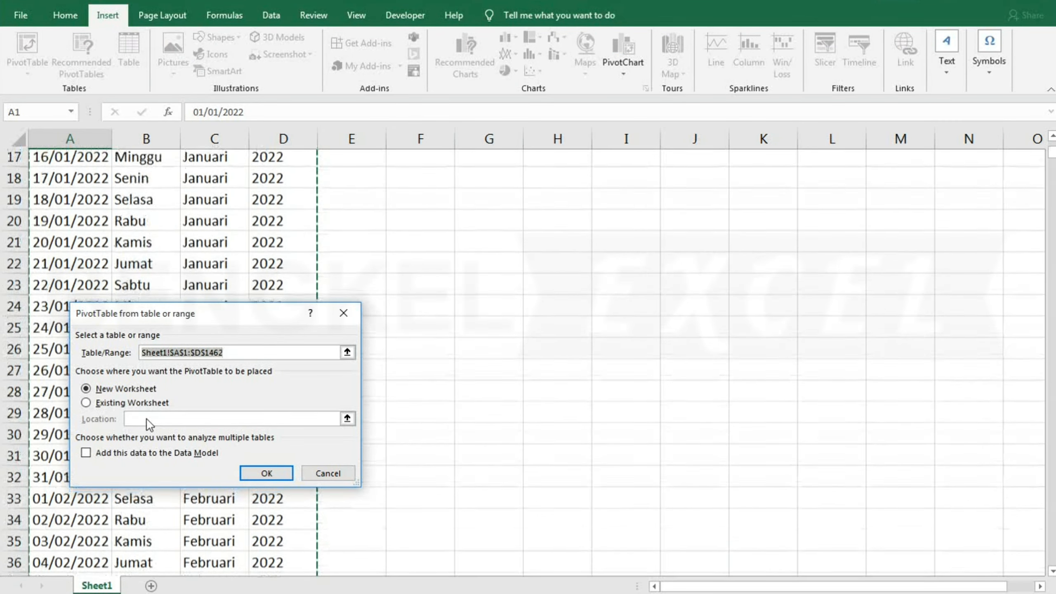
scroll(147, 418, "up", 6)
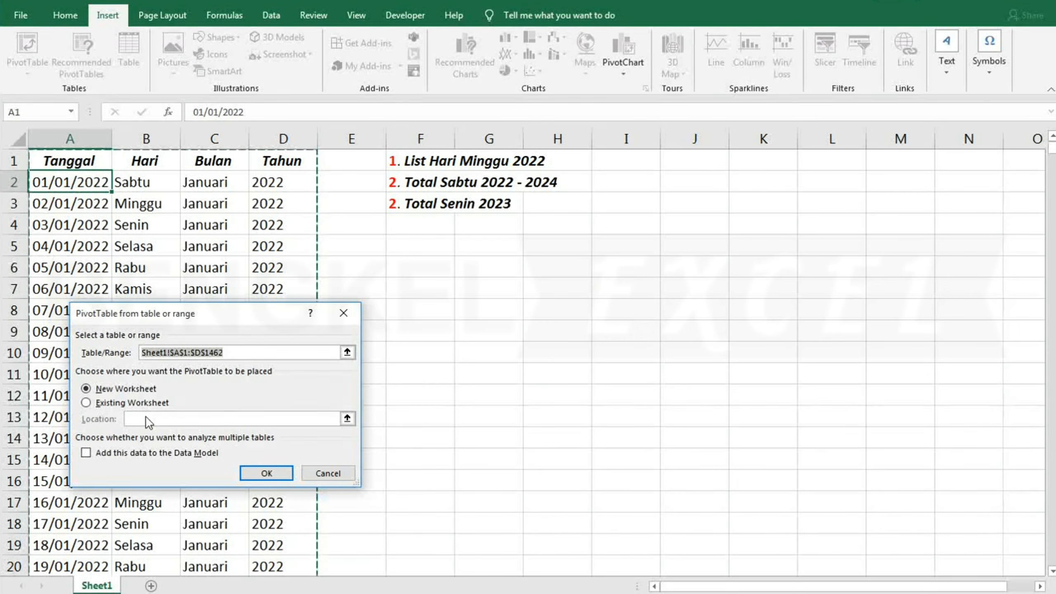
left_click(114, 403)
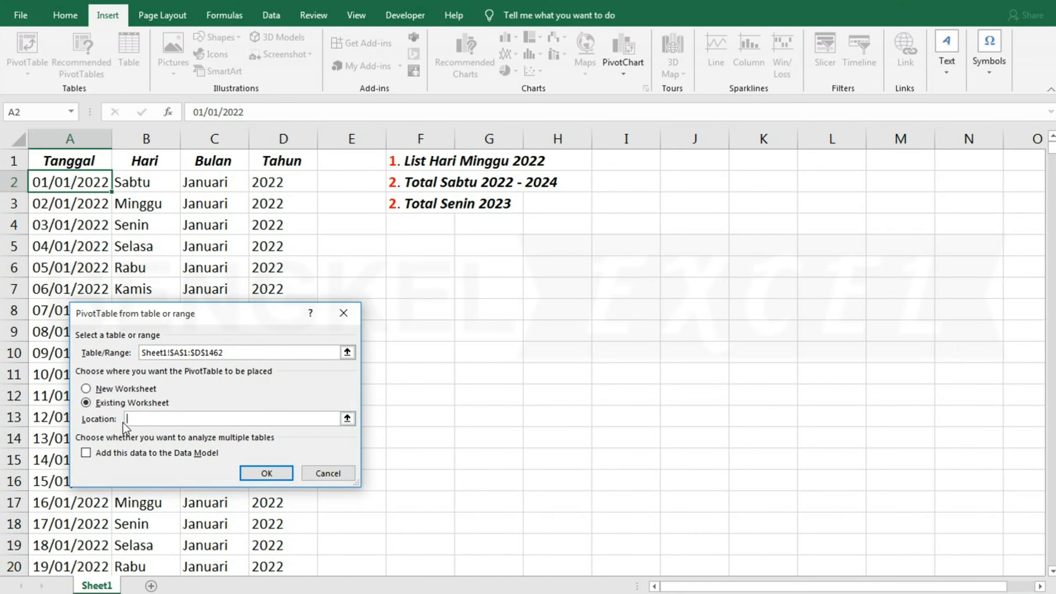
left_click(399, 291)
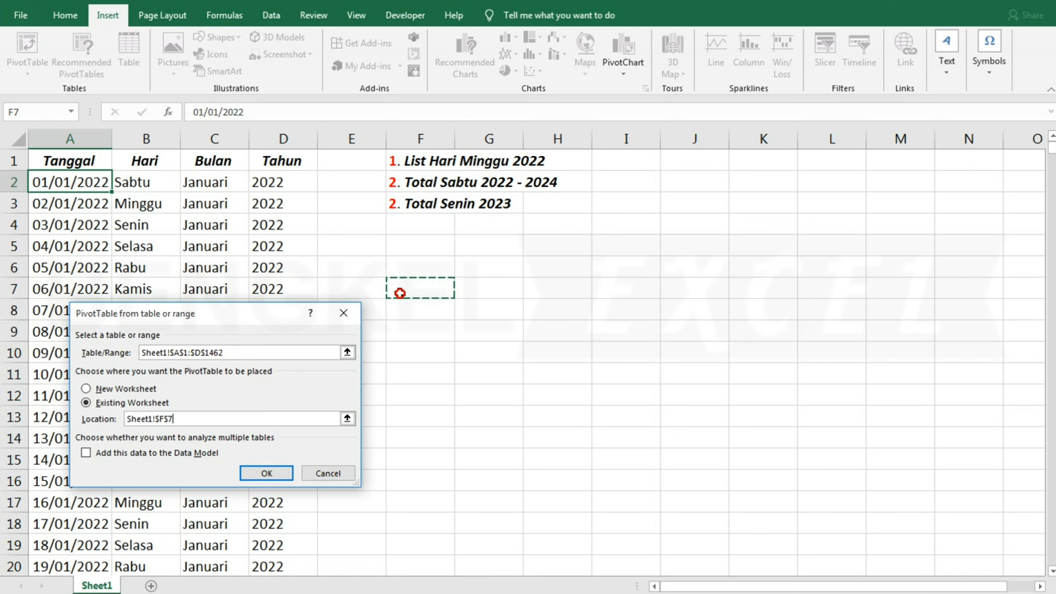
left_click(261, 474)
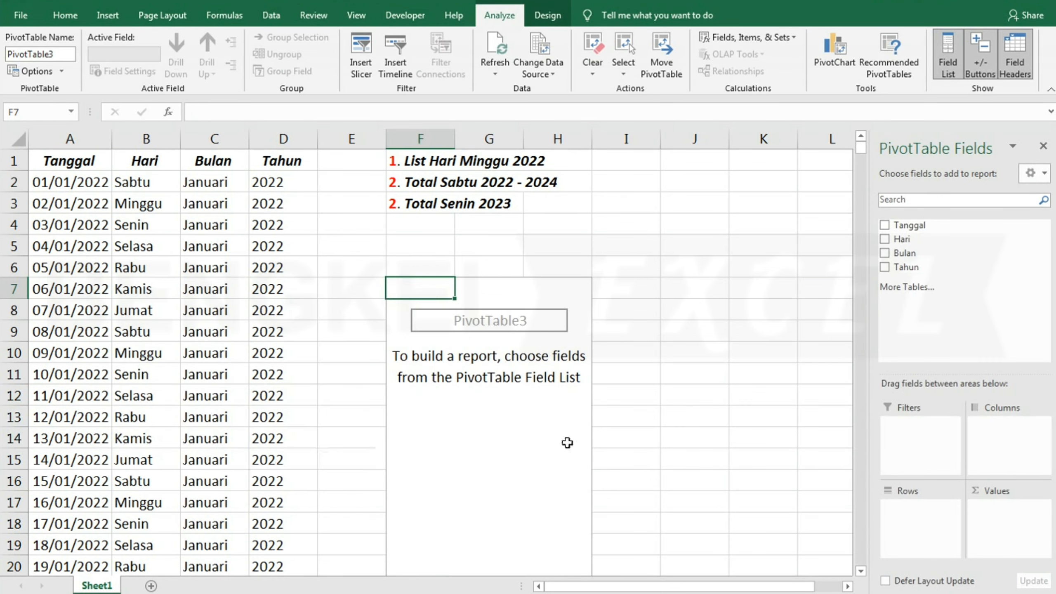
Step: Build the PivotTable with Bulan as rows, the count of Tanggal as values and Hari as columns
left_click_drag(721, 587, 732, 587)
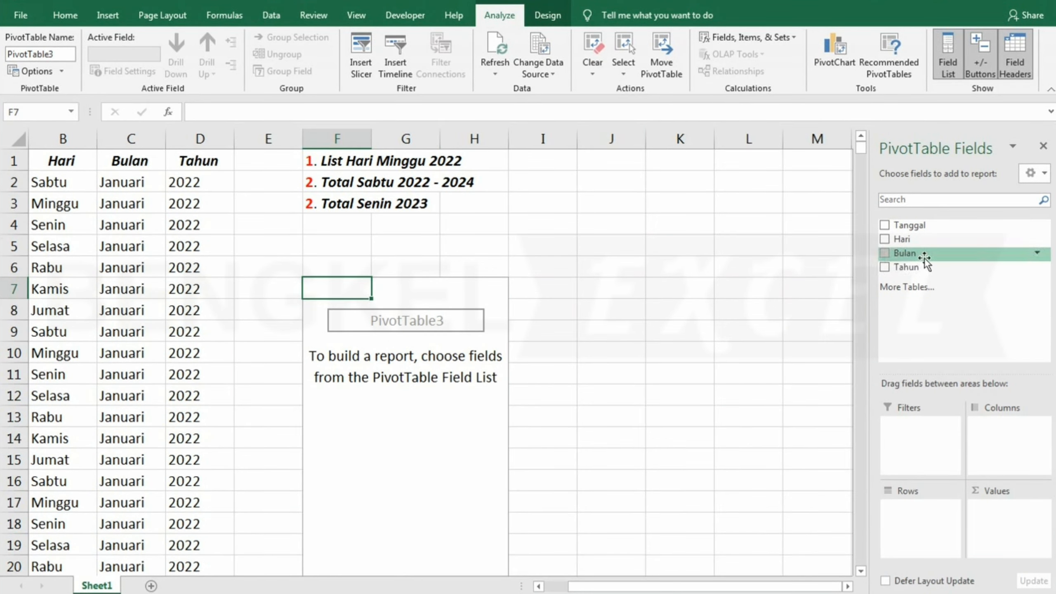
left_click_drag(923, 255, 912, 505)
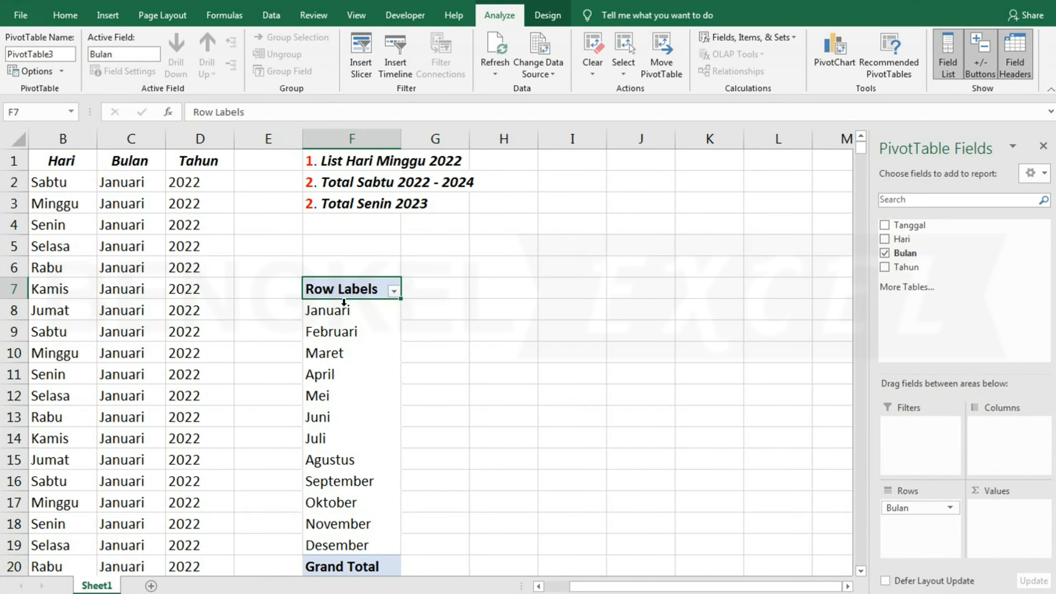
scroll(401, 377, "down", 1)
scroll(401, 377, "up", 1)
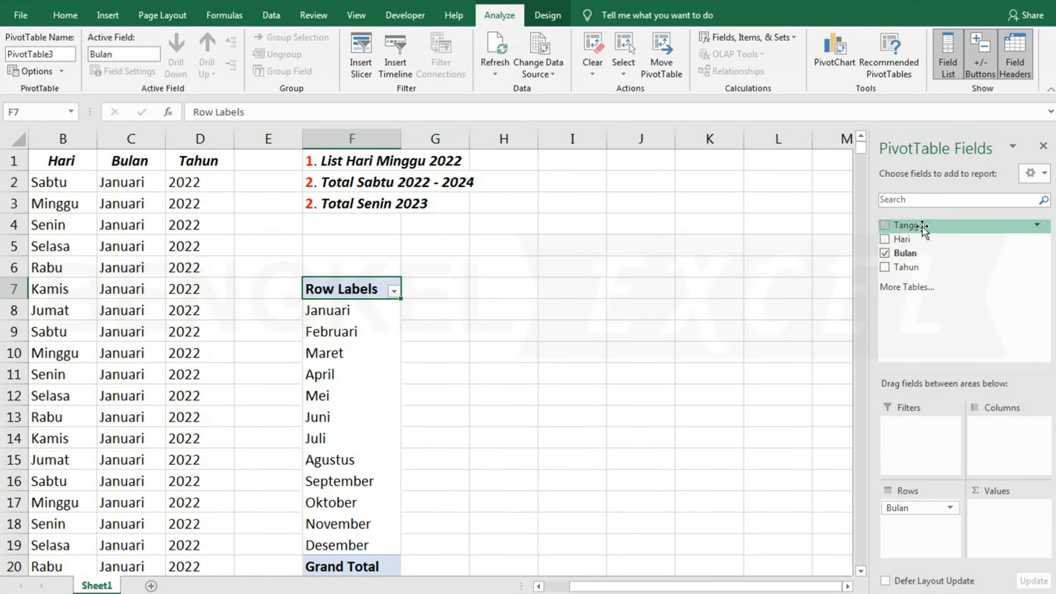
left_click_drag(919, 227, 1014, 514)
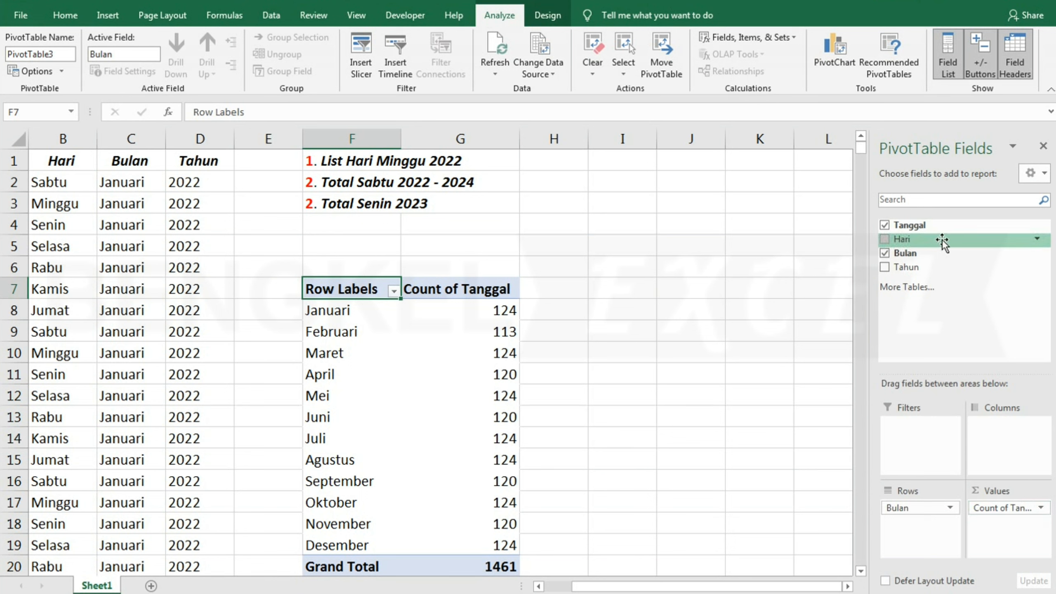
left_click_drag(943, 240, 1018, 461)
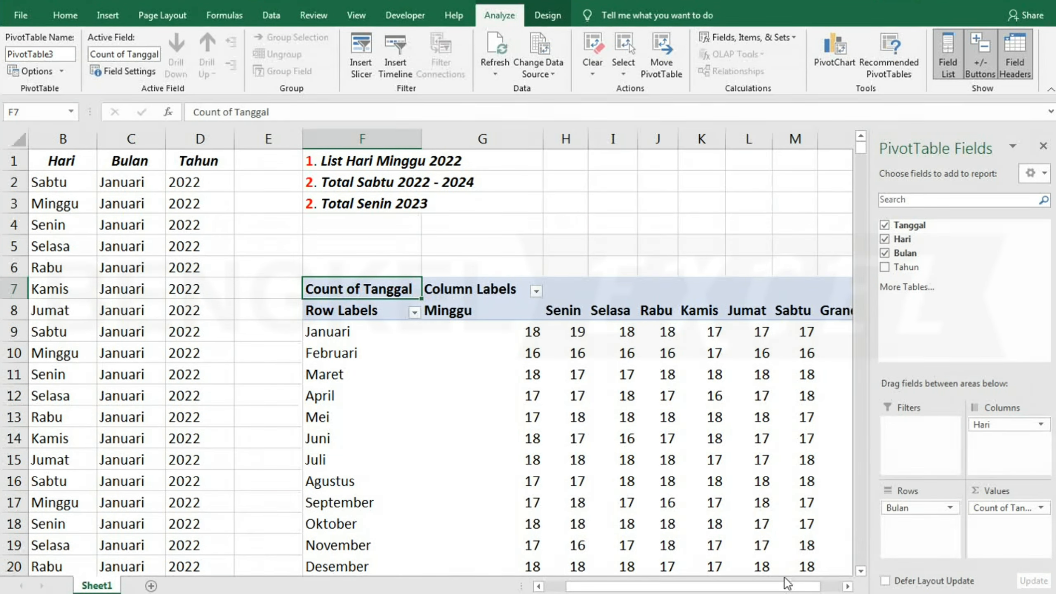
Step: AutoFit the widths of the PivotTable's weekday columns to their contents
left_click_drag(788, 585, 827, 589)
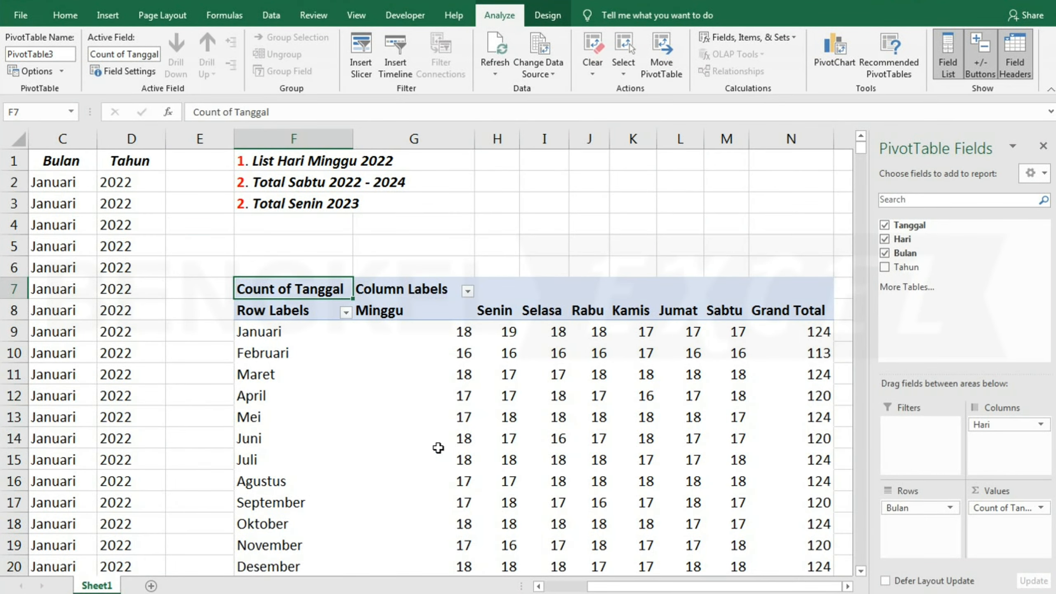
left_click(728, 317)
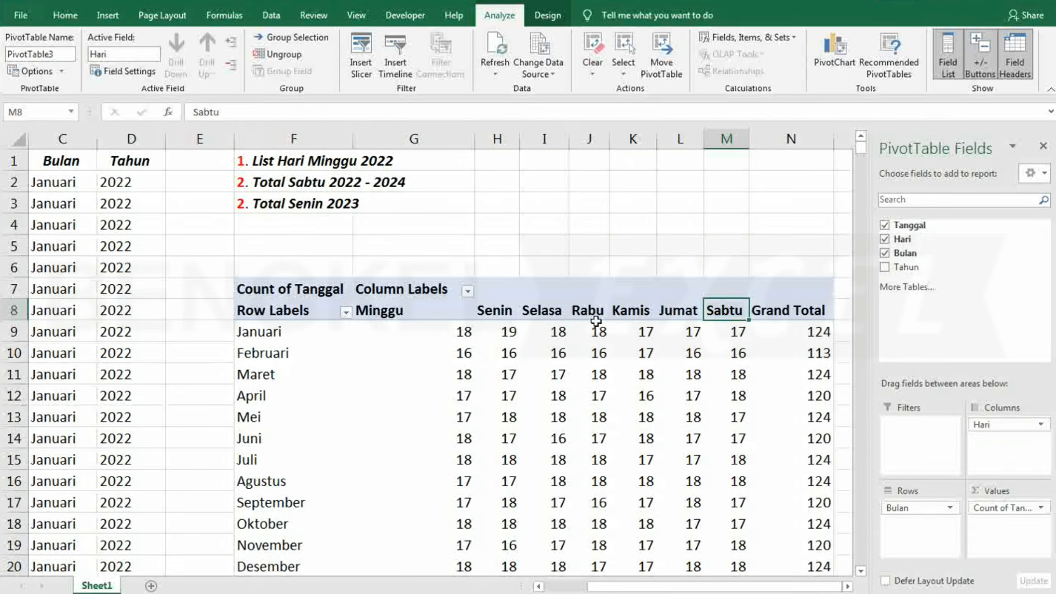
left_click(596, 330)
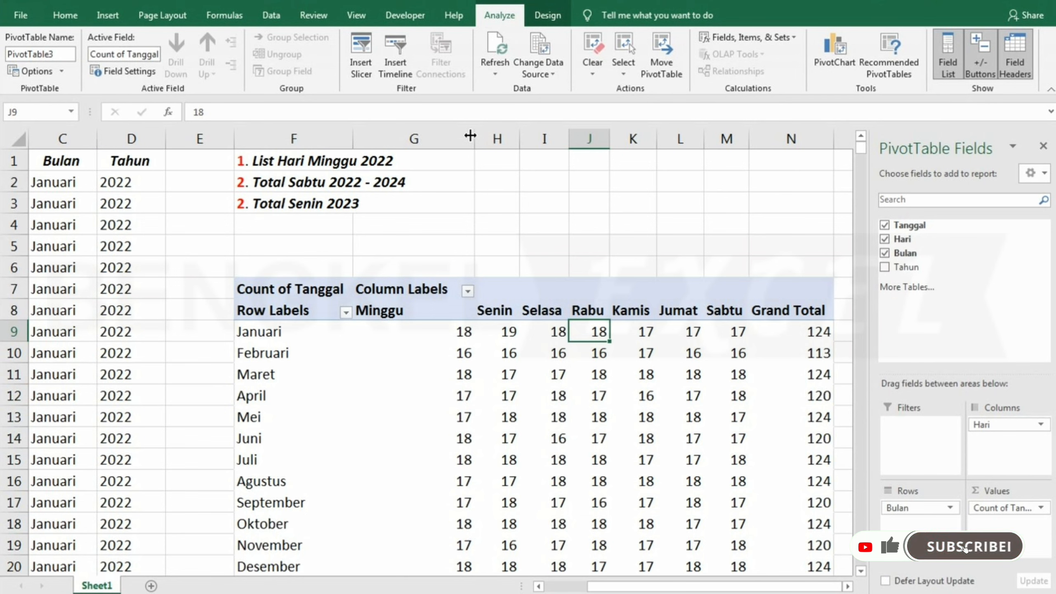
left_click_drag(471, 136, 670, 140)
double_click(687, 141)
left_click_drag(472, 141, 773, 140)
left_click(503, 416)
double_click(778, 140)
left_click(603, 373)
scroll(511, 401, "down", 1)
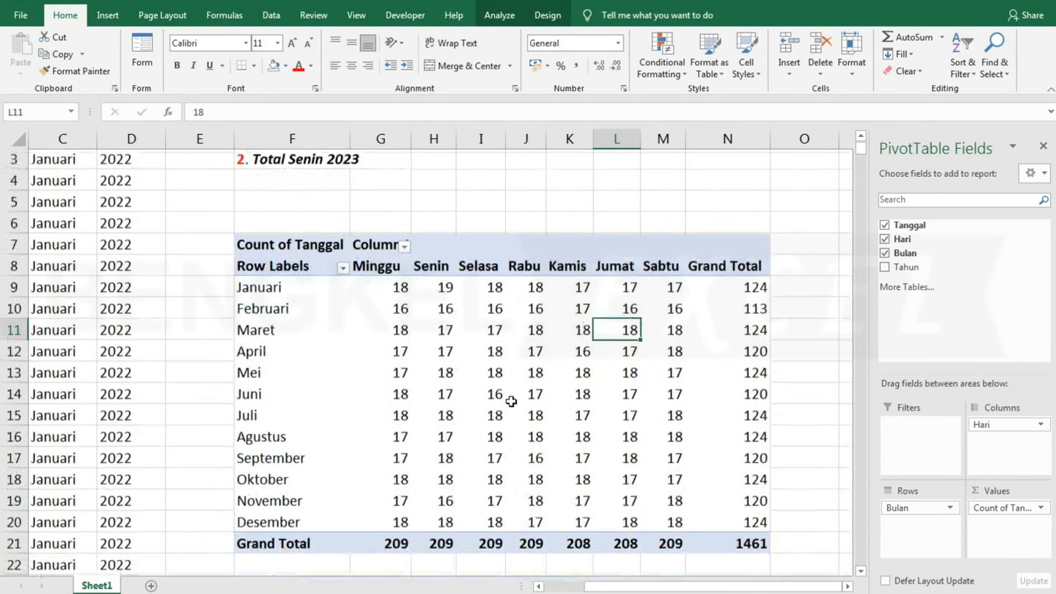
left_click(262, 287)
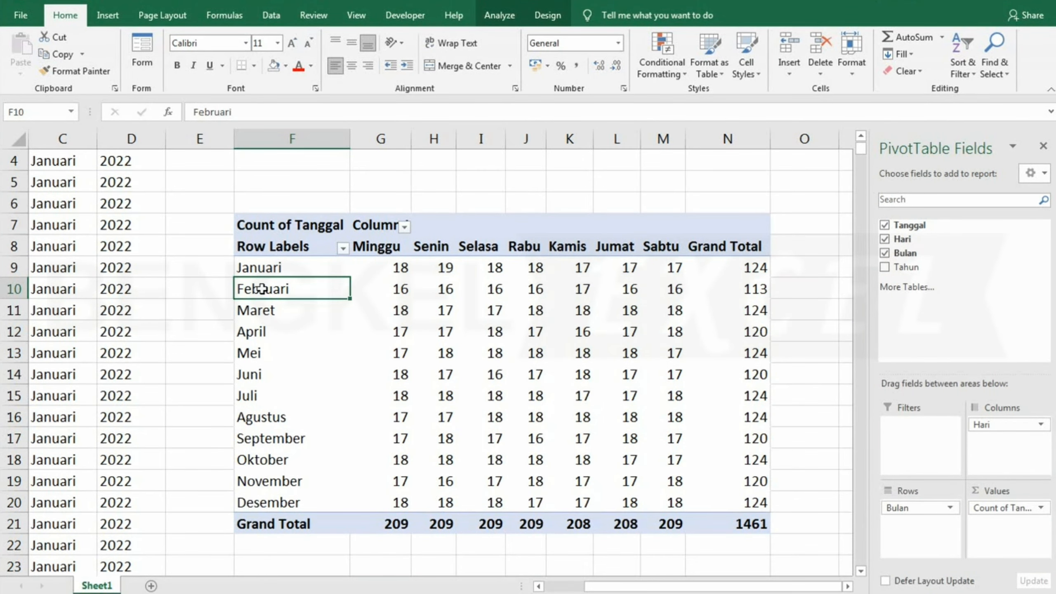
Step: Turn off the PivotTable option that autofits column widths on update
right_click(261, 288)
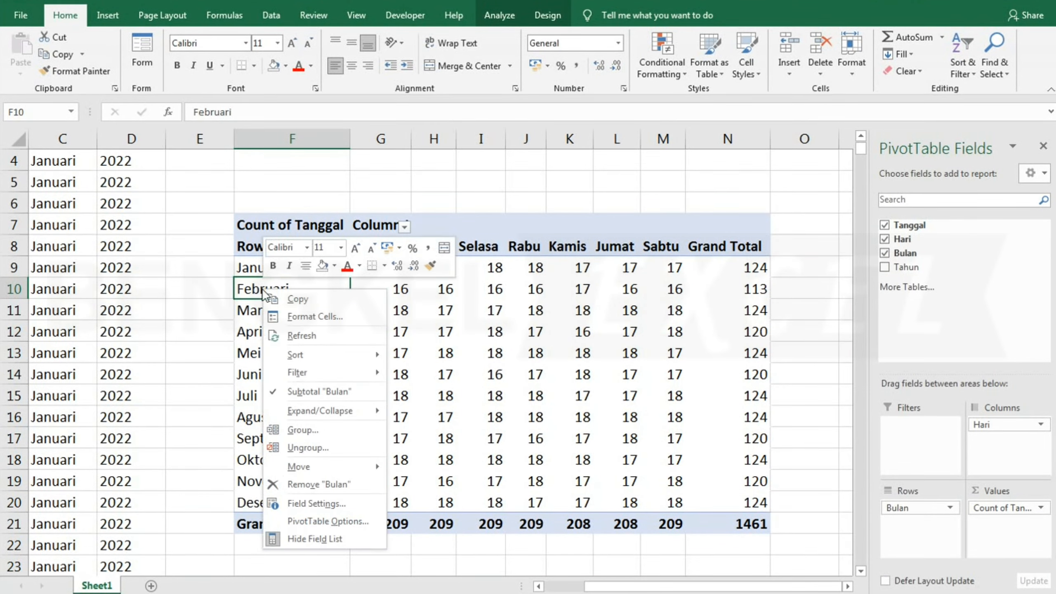
left_click(323, 522)
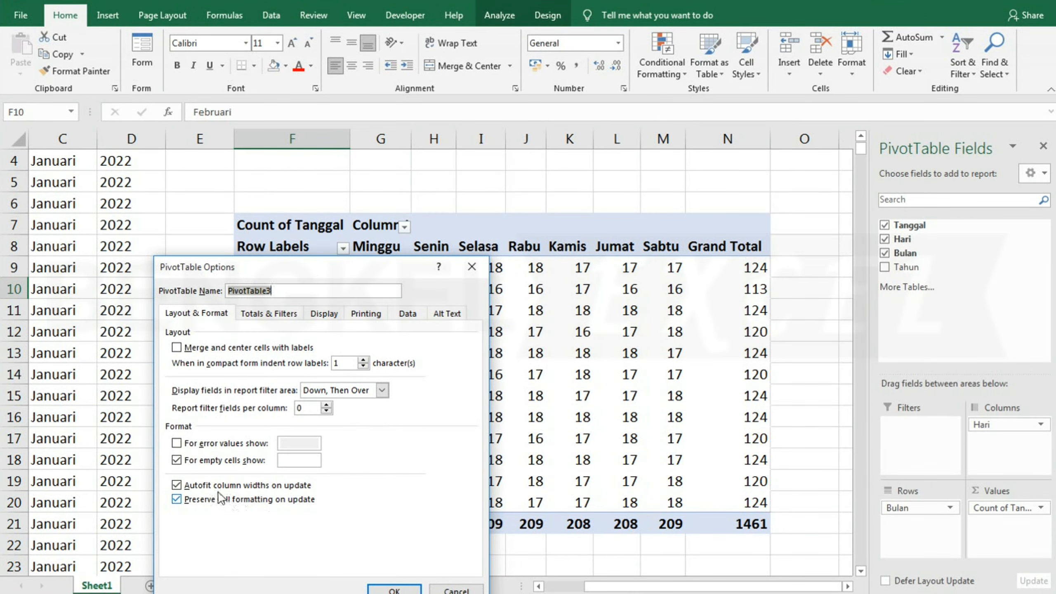
left_click(176, 486)
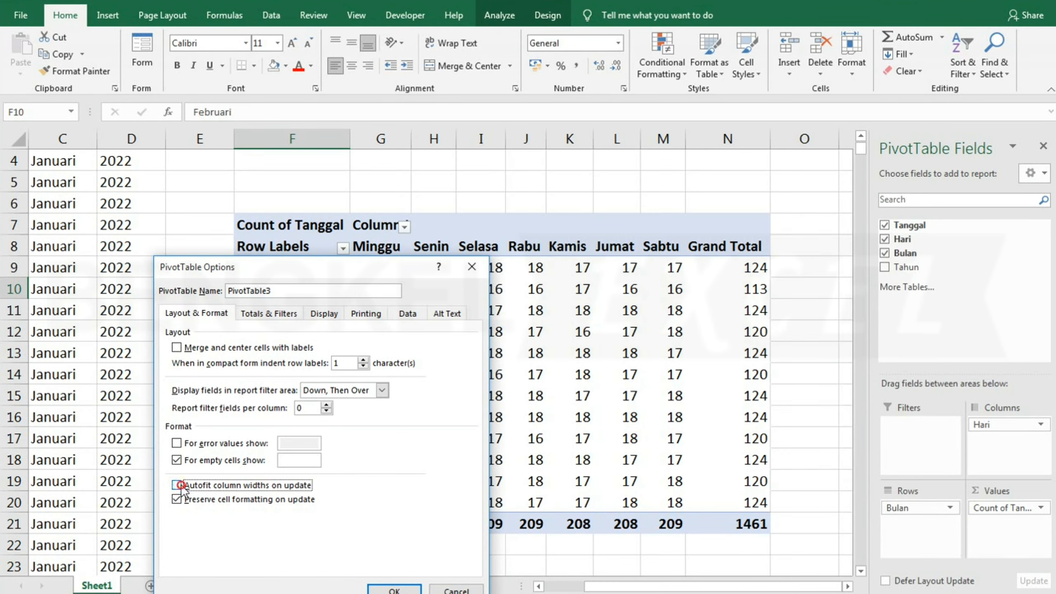
left_click(388, 588)
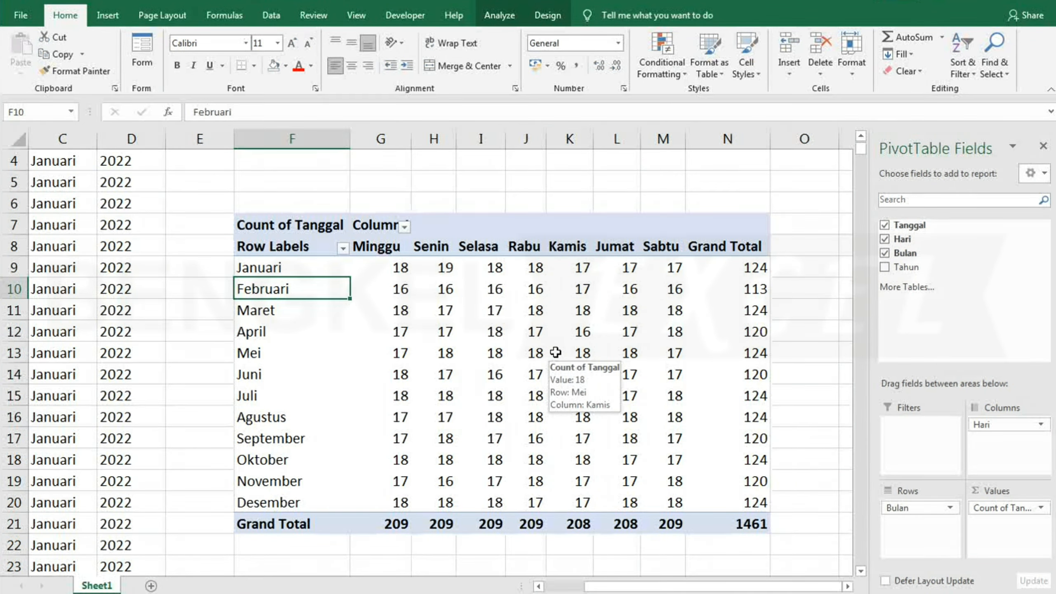
scroll(556, 352, "up", 1)
scroll(556, 352, "down", 1)
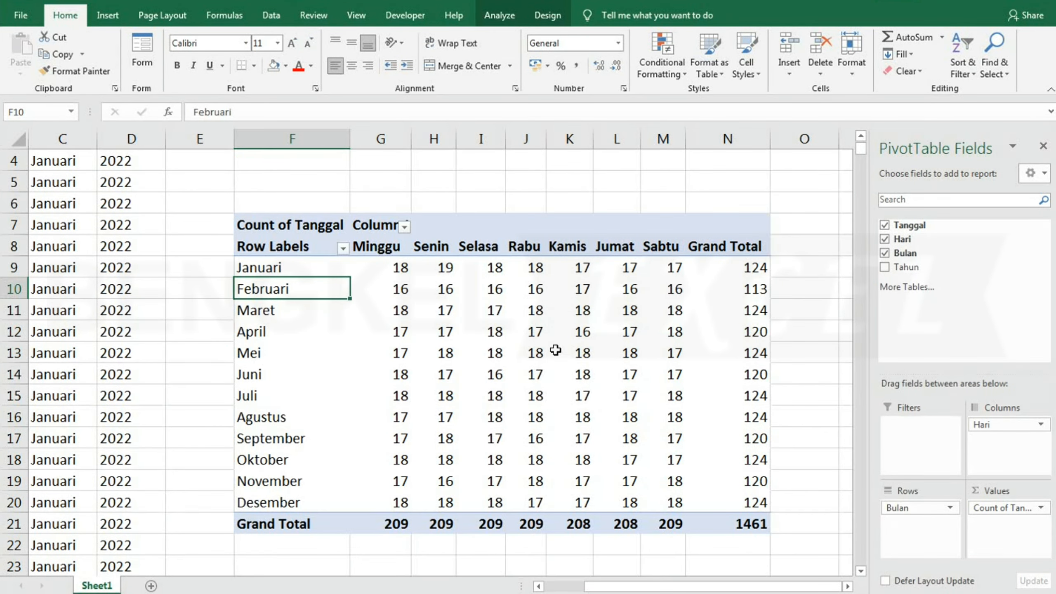
Step: Add Tahun as a report filter to the PivotTable and filter it to 2022
left_click(557, 351)
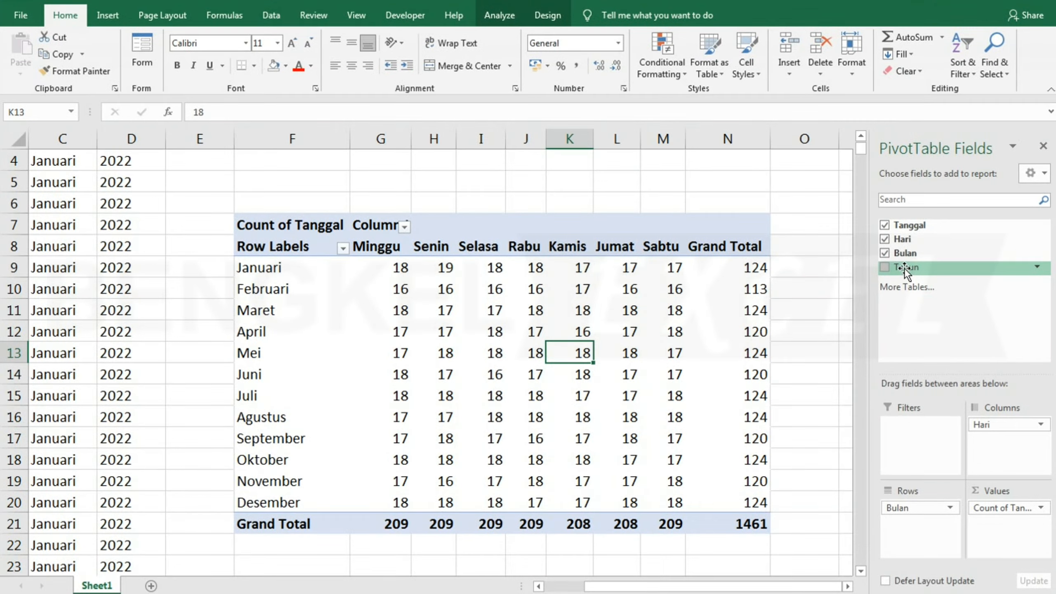
left_click_drag(904, 267, 919, 439)
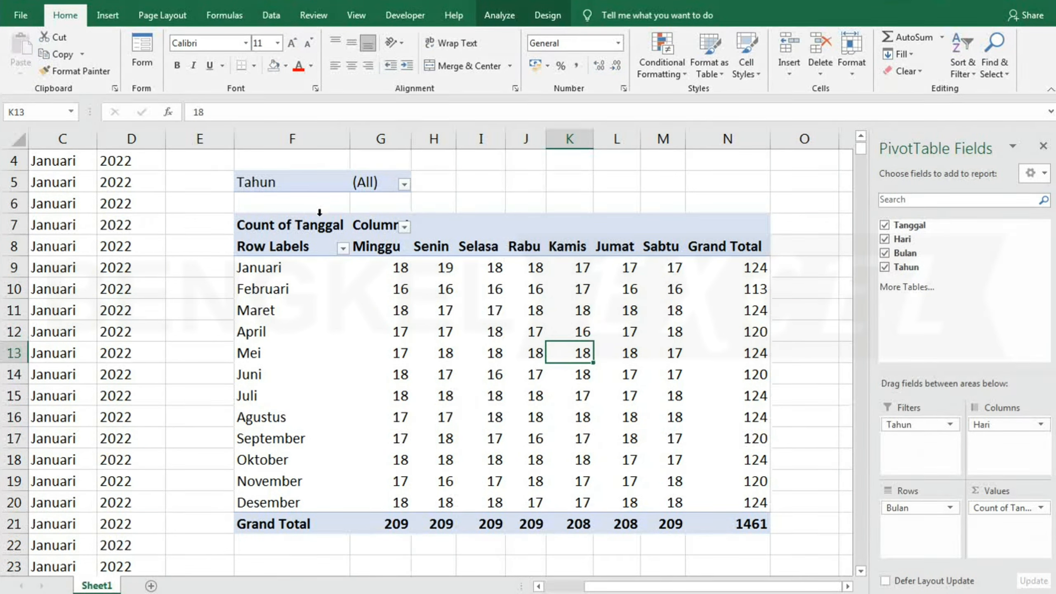
left_click(405, 185)
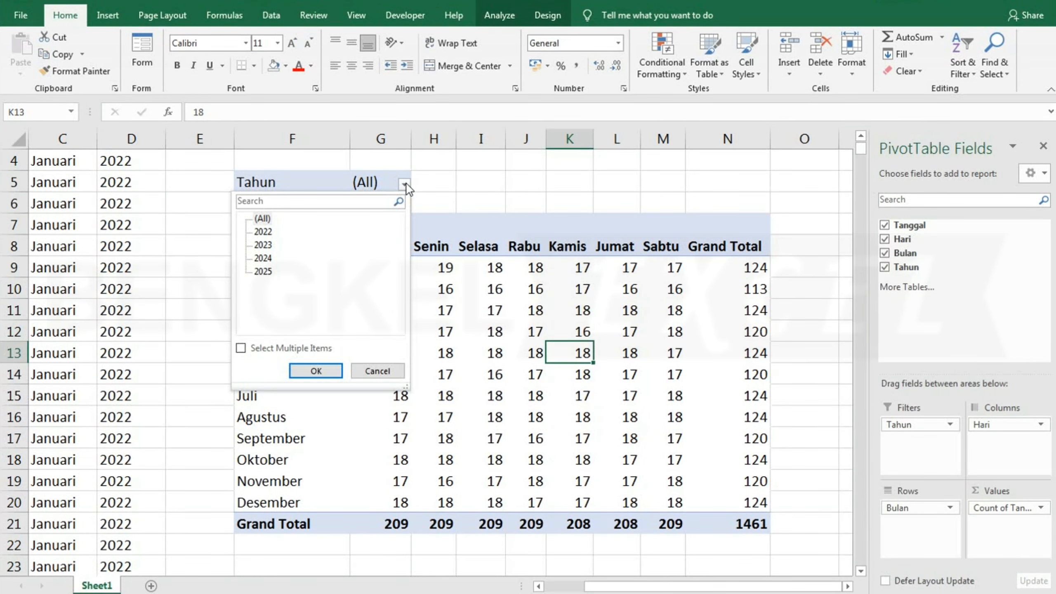
left_click(268, 233)
left_click(316, 370)
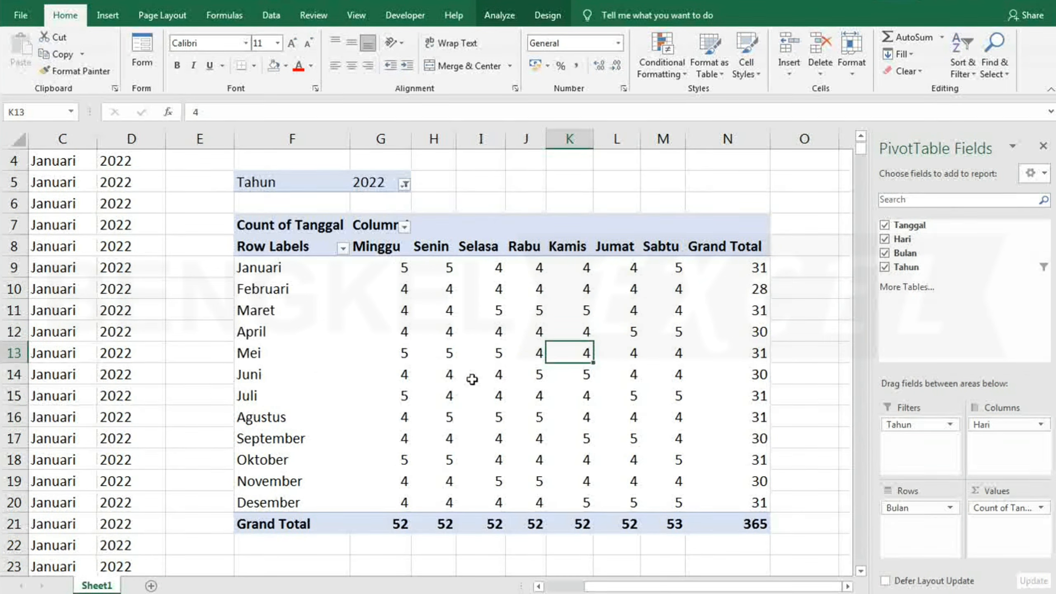
Step: Review the list of tasks above the PivotTable and compare it with the weekday counts for 2022
left_click(627, 376)
scroll(481, 365, "up", 1)
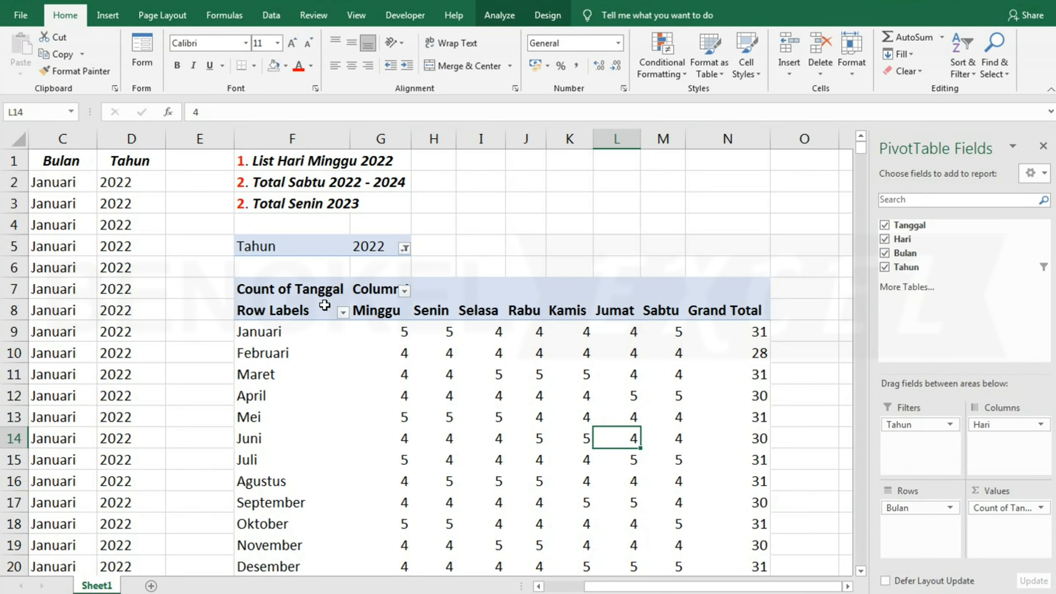
left_click(477, 229)
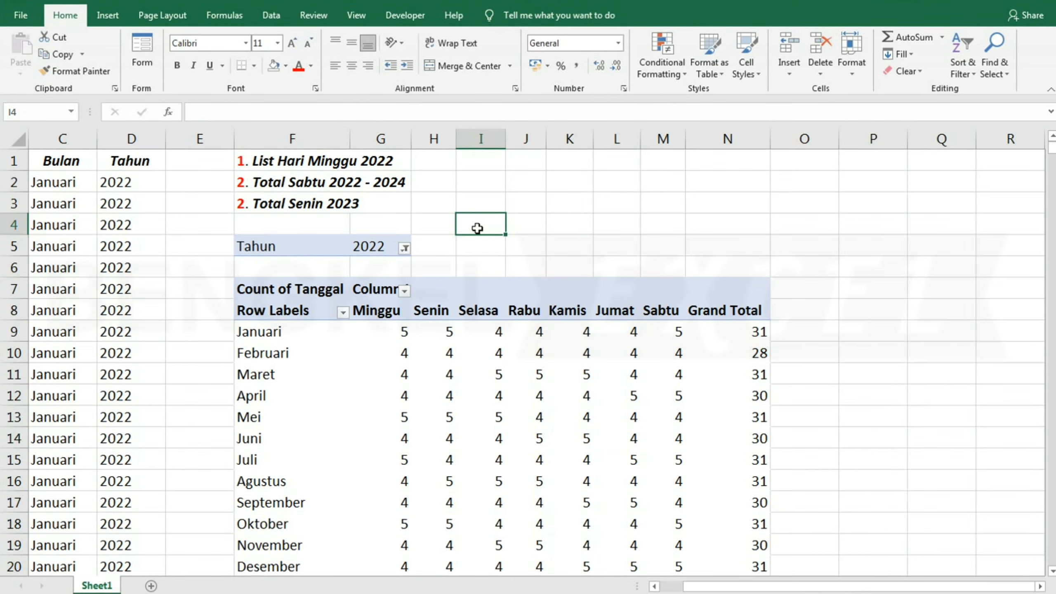
scroll(476, 225, "down", 1)
left_click(608, 310)
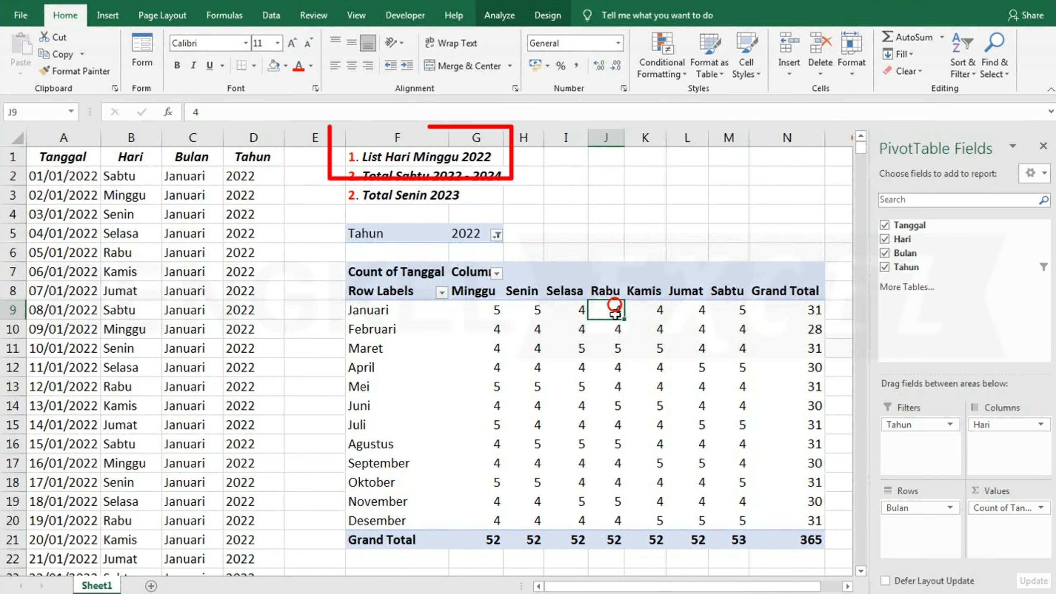
left_click(411, 154)
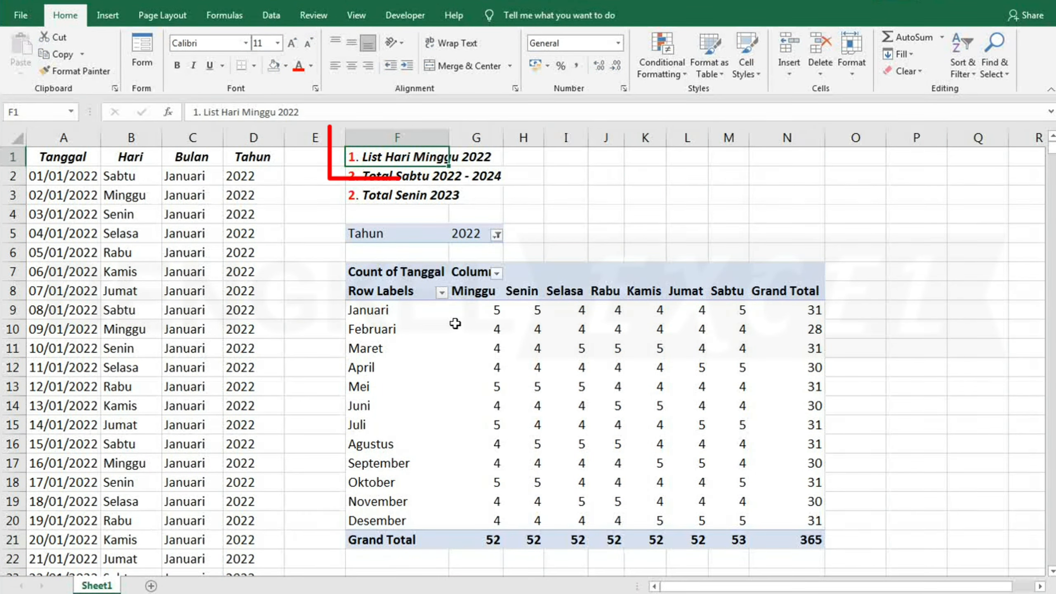
left_click(396, 314)
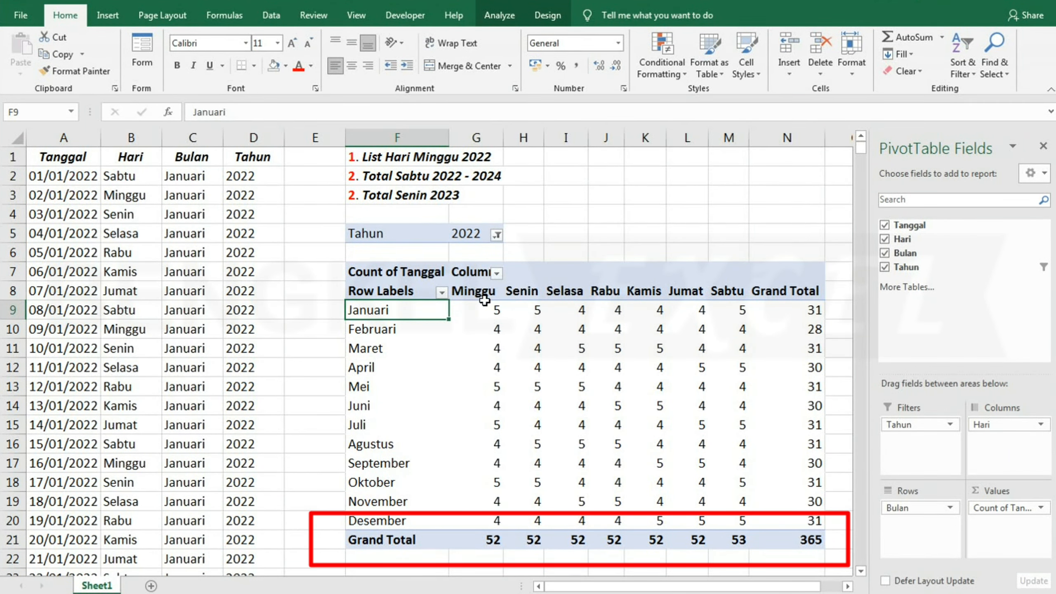
Step: Extract the detail rows behind the Minggu grand total for 2022 to a new sheet and AutoFit its Tanggal column
left_click(487, 540)
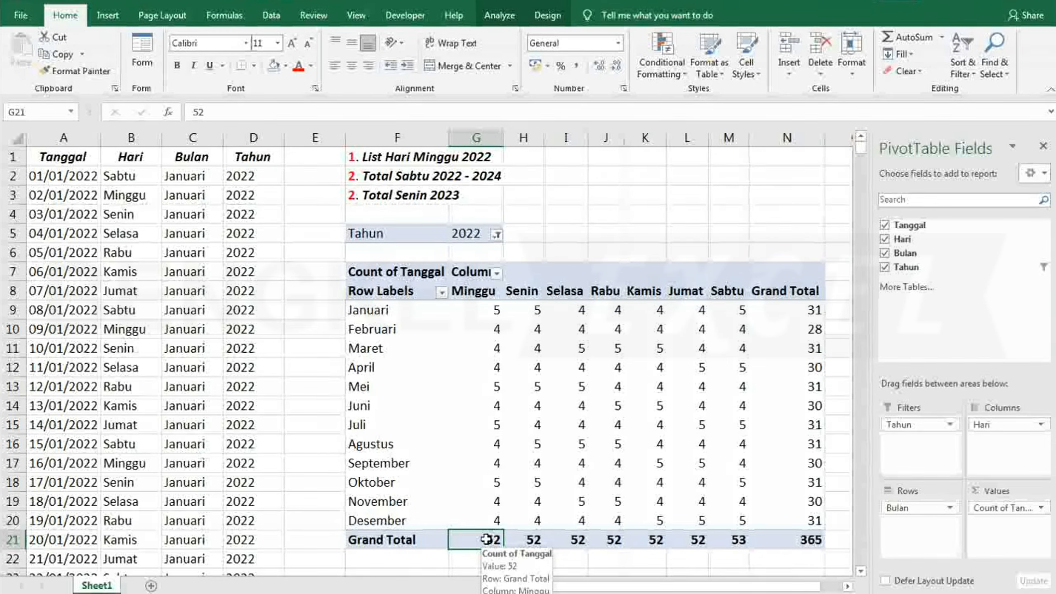
double_click(486, 540)
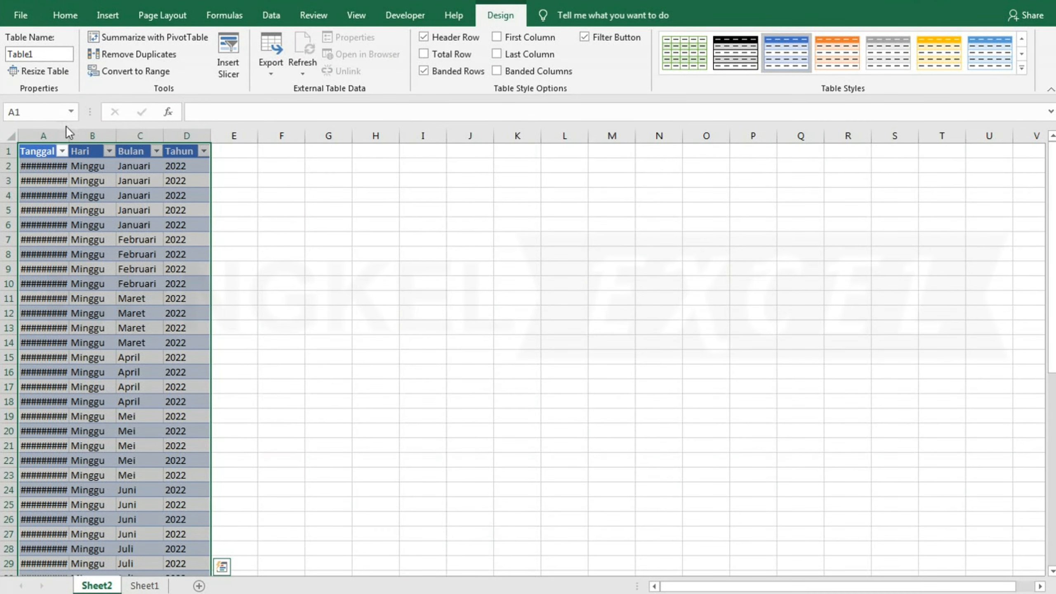
double_click(68, 135)
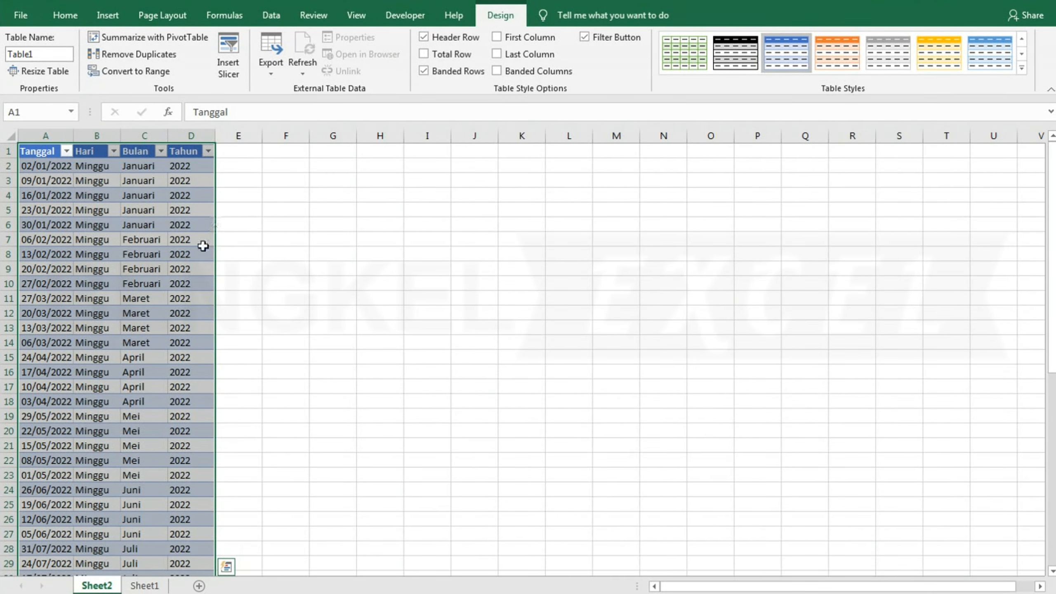
left_click(159, 281)
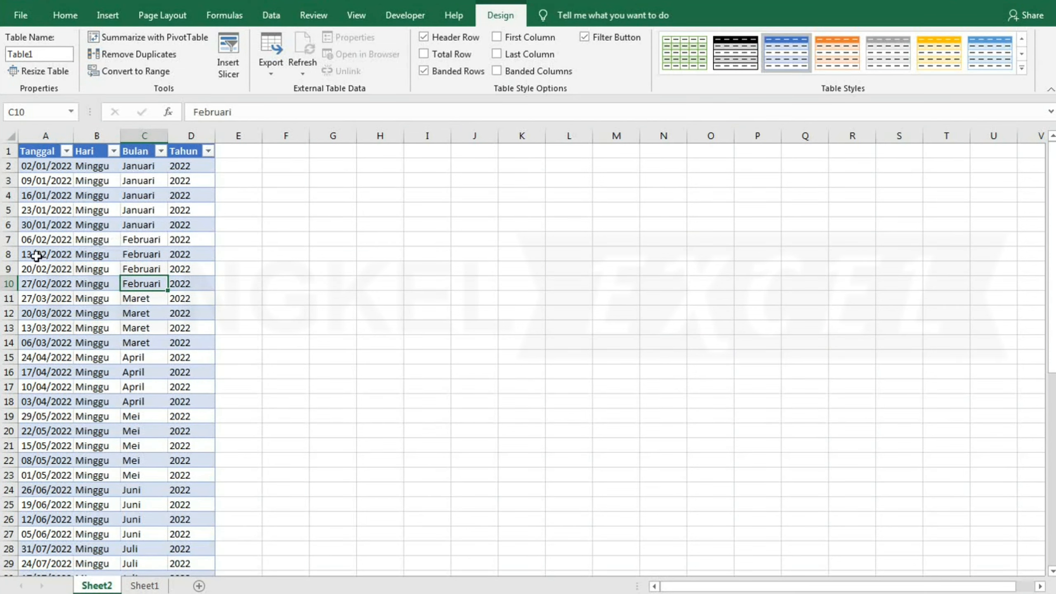
scroll(106, 342, "down", 3)
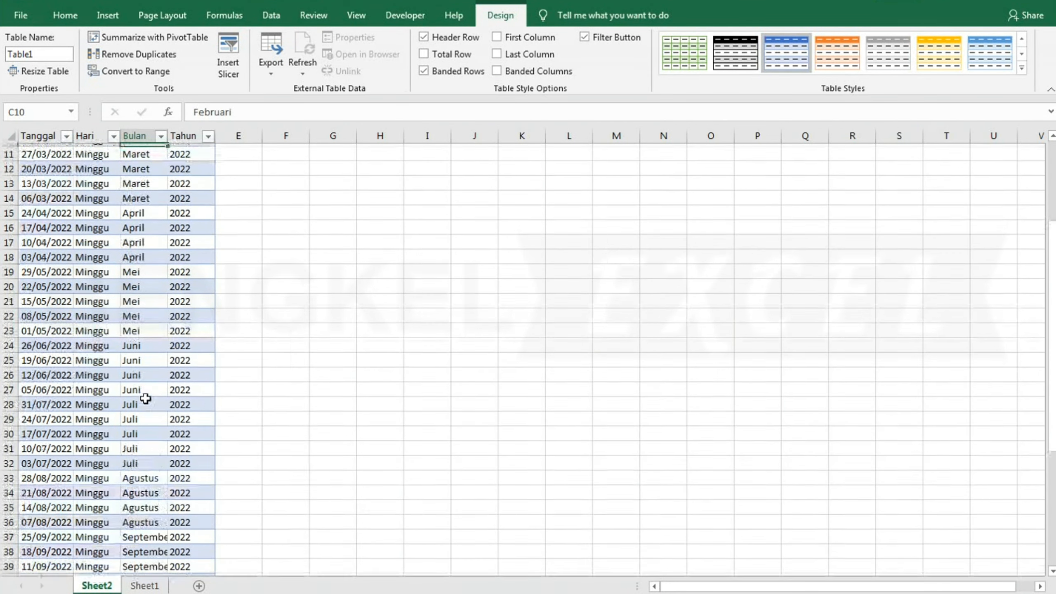
scroll(145, 399, "up", 3)
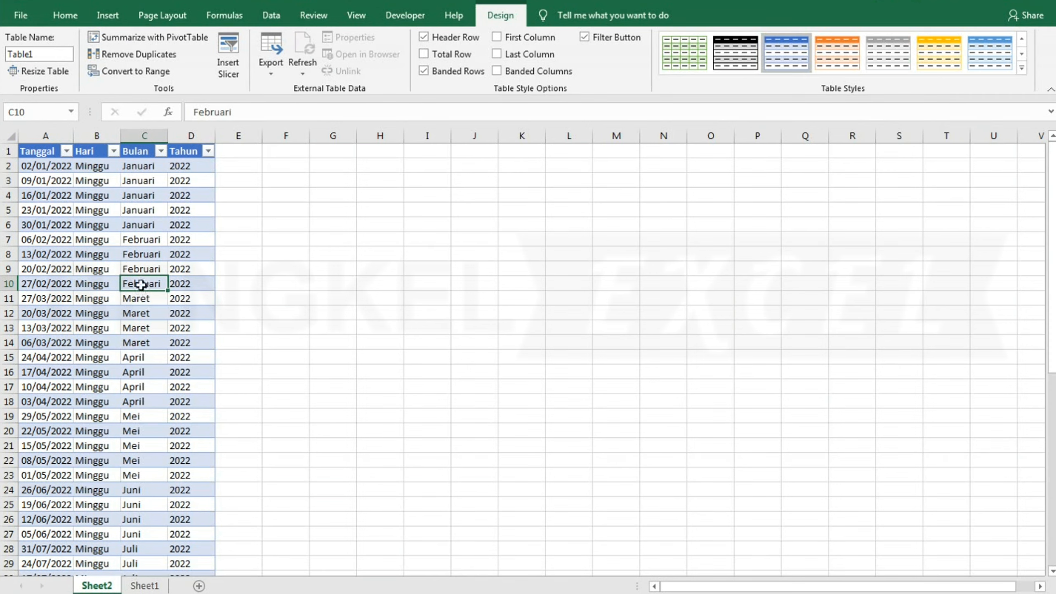
scroll(142, 280, "up", 3)
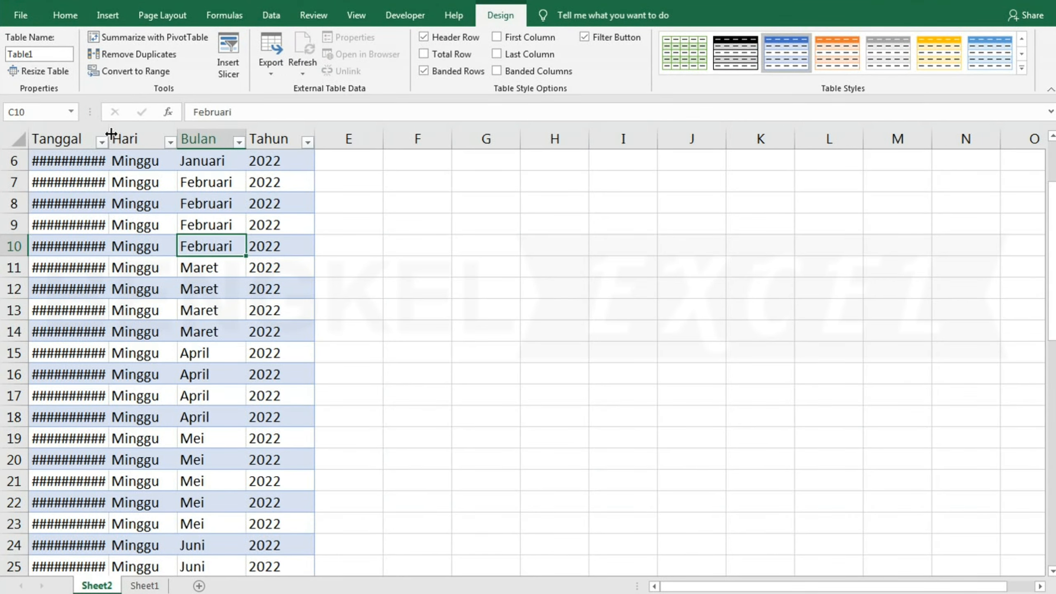
double_click(111, 135)
scroll(142, 164, "up", 2)
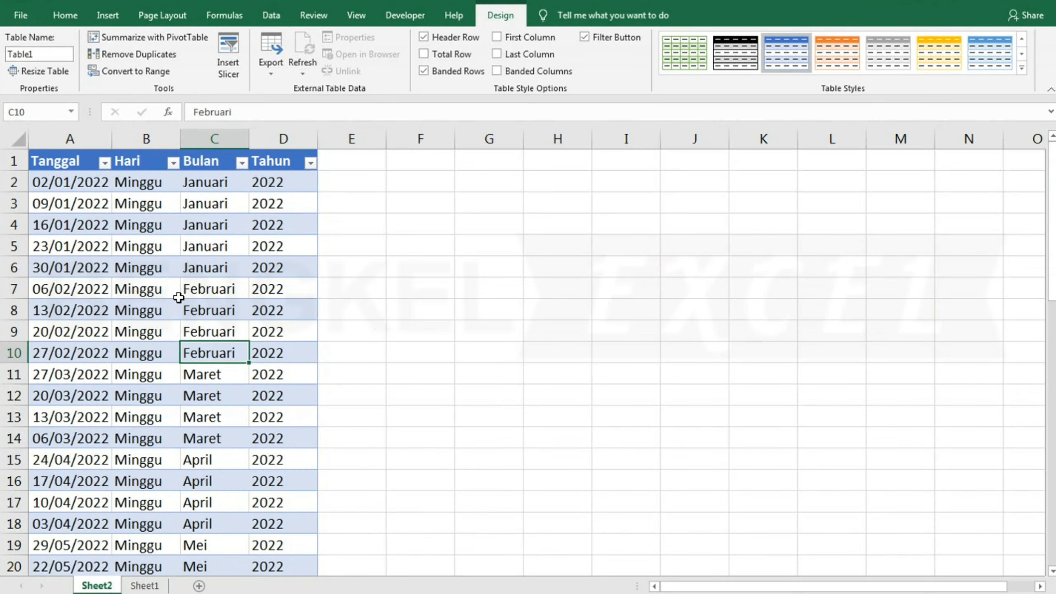
Step: Return to Sheet1 and set the PivotTable's Tahun filter to the multiple items 2022, 2023 and 2024
left_click(143, 586)
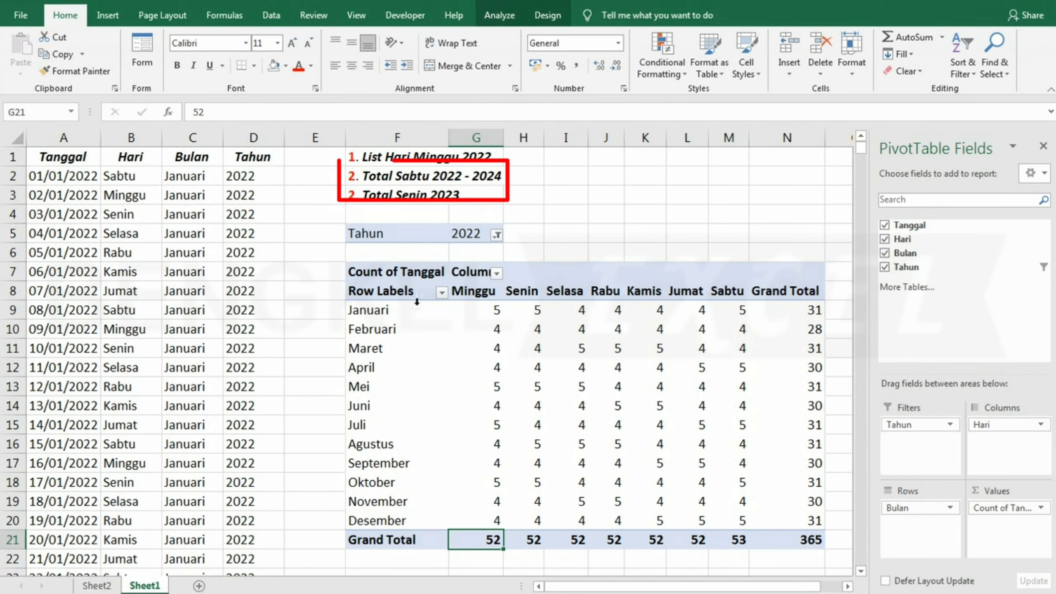
left_click(497, 235)
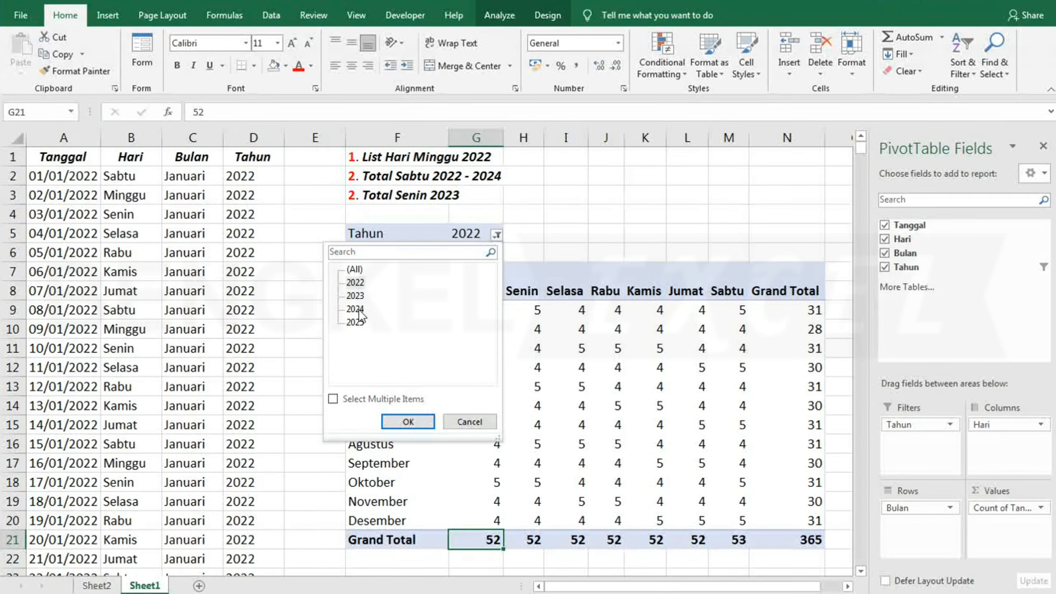
left_click(333, 399)
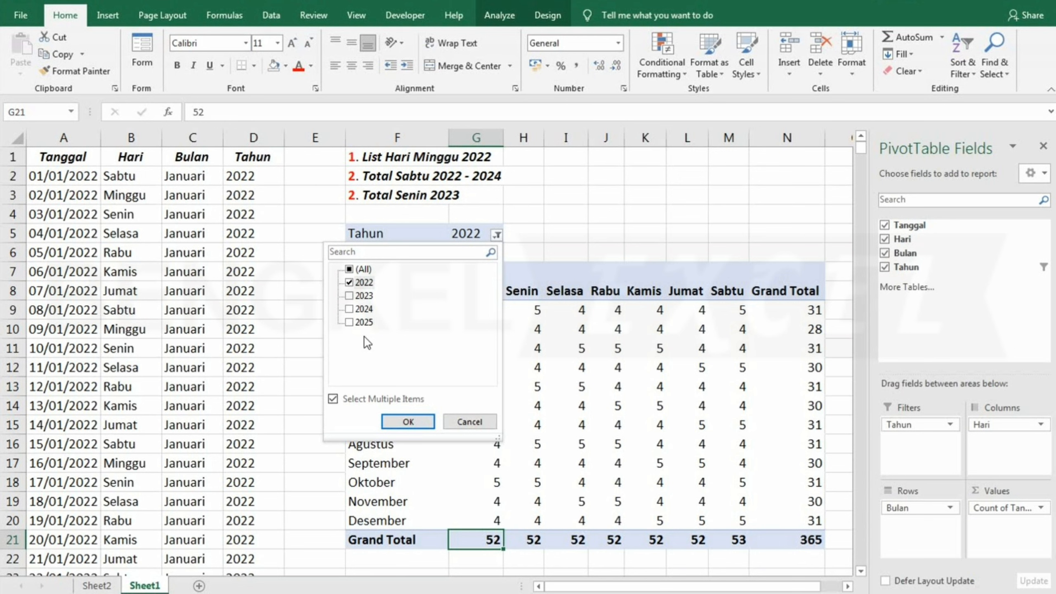
left_click(349, 295)
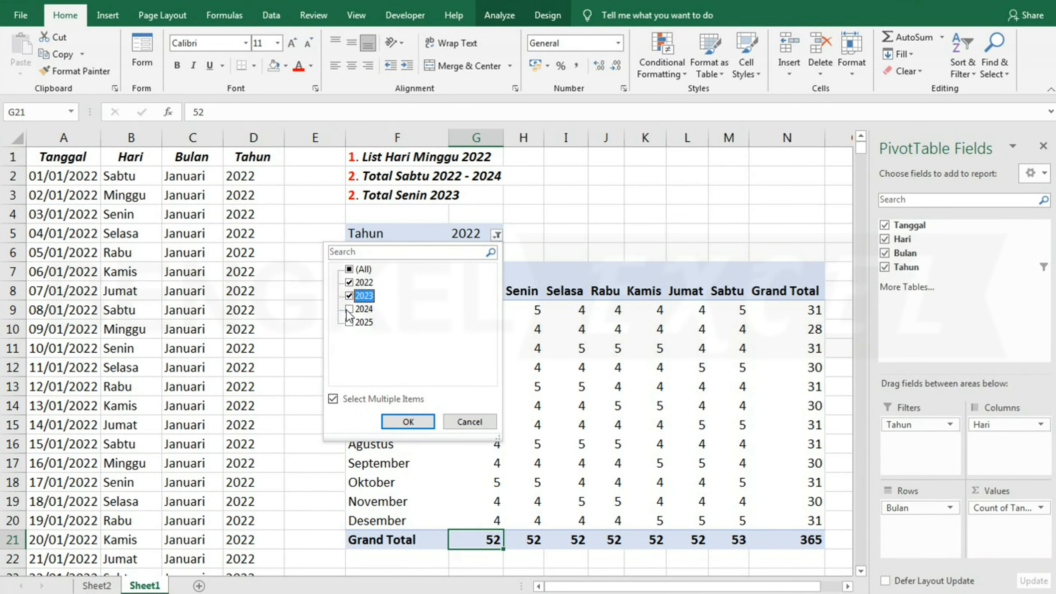
left_click(349, 309)
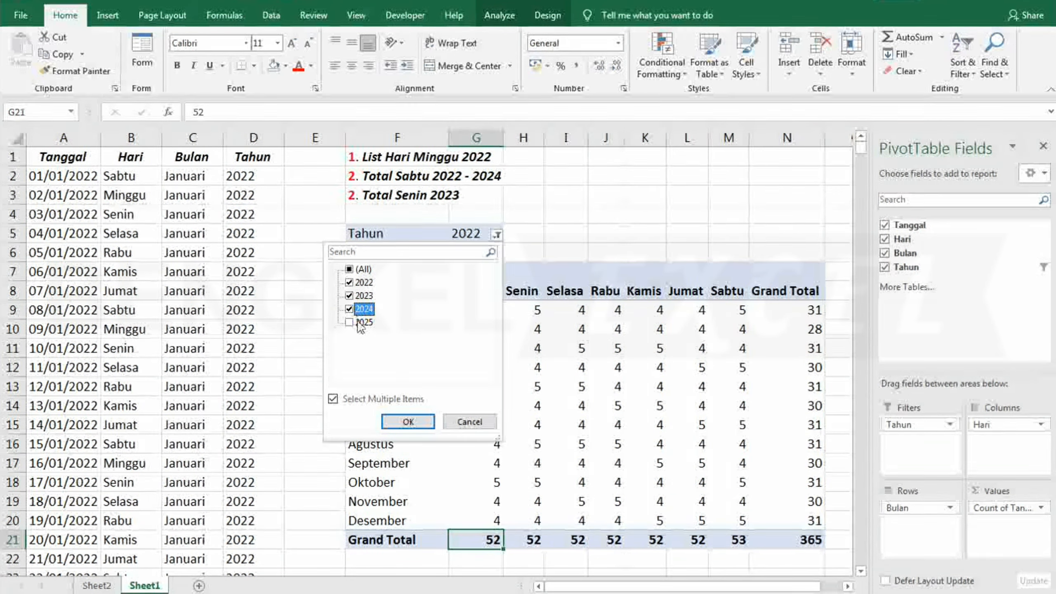
left_click(400, 423)
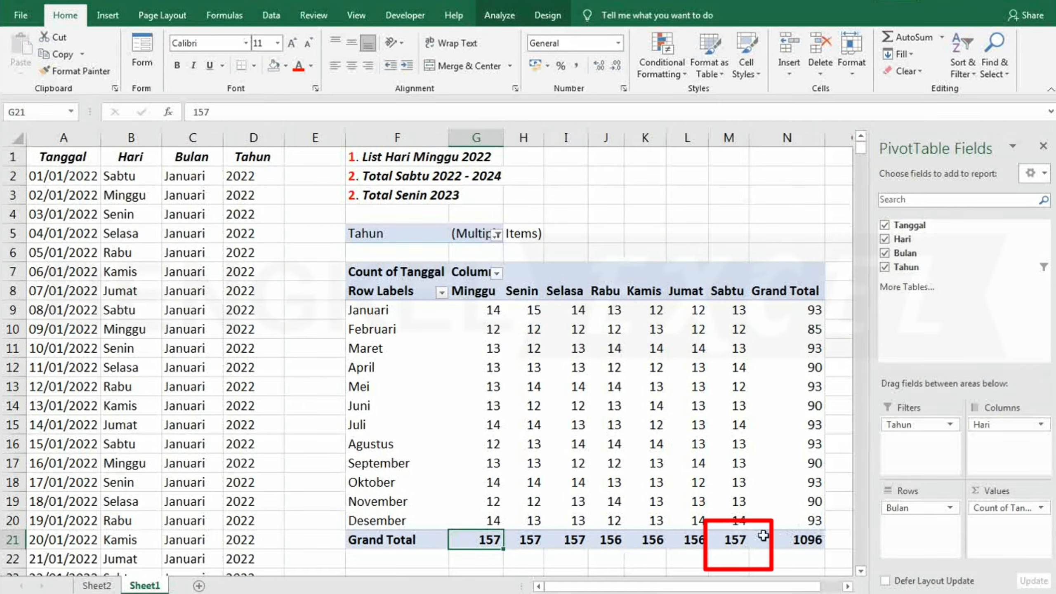
Step: Extract the detail rows behind the Sabtu grand total for 2022–2024 to a new sheet and AutoFit its Tanggal column
left_click(746, 536)
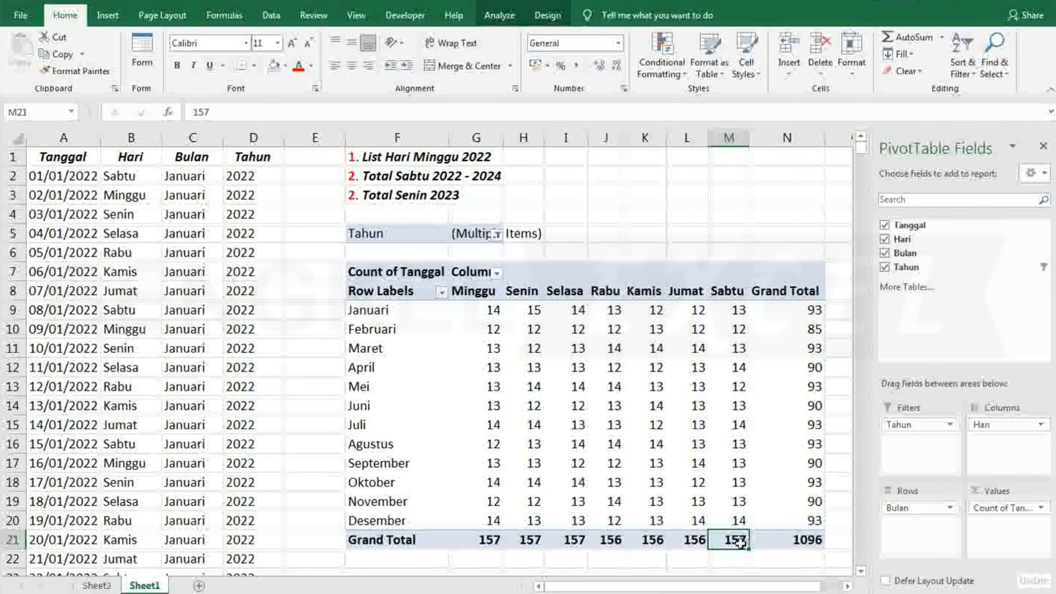
double_click(744, 538)
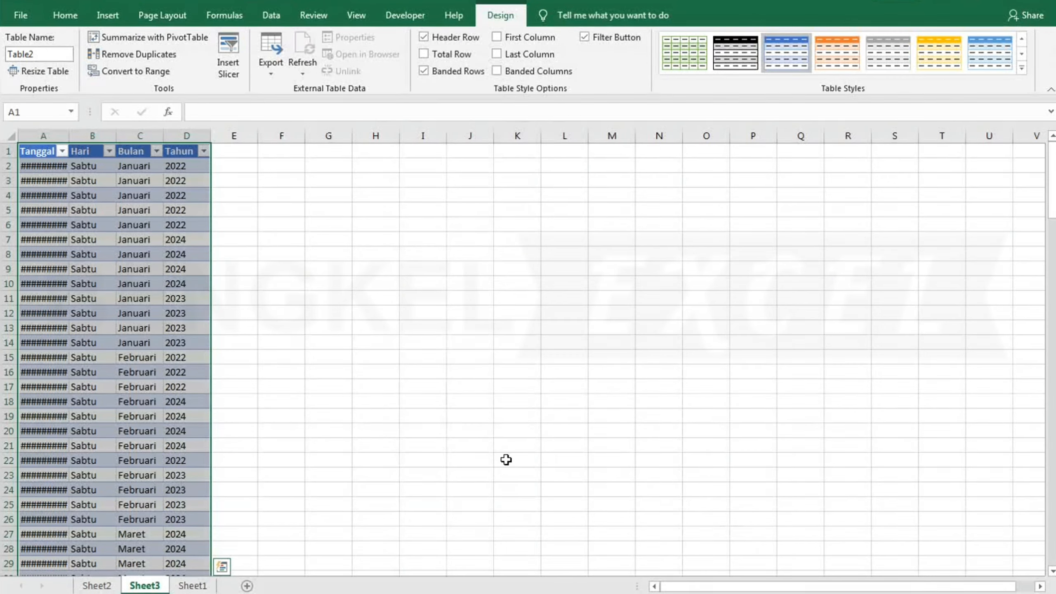
double_click(72, 135)
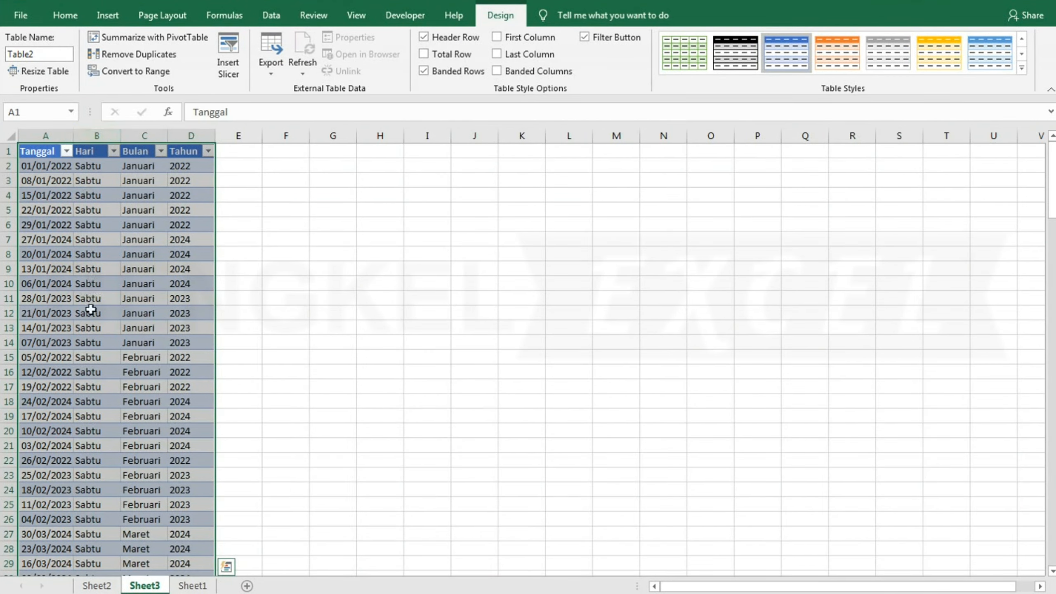
left_click(69, 372)
scroll(109, 446, "up", 1)
scroll(109, 446, "up", 2)
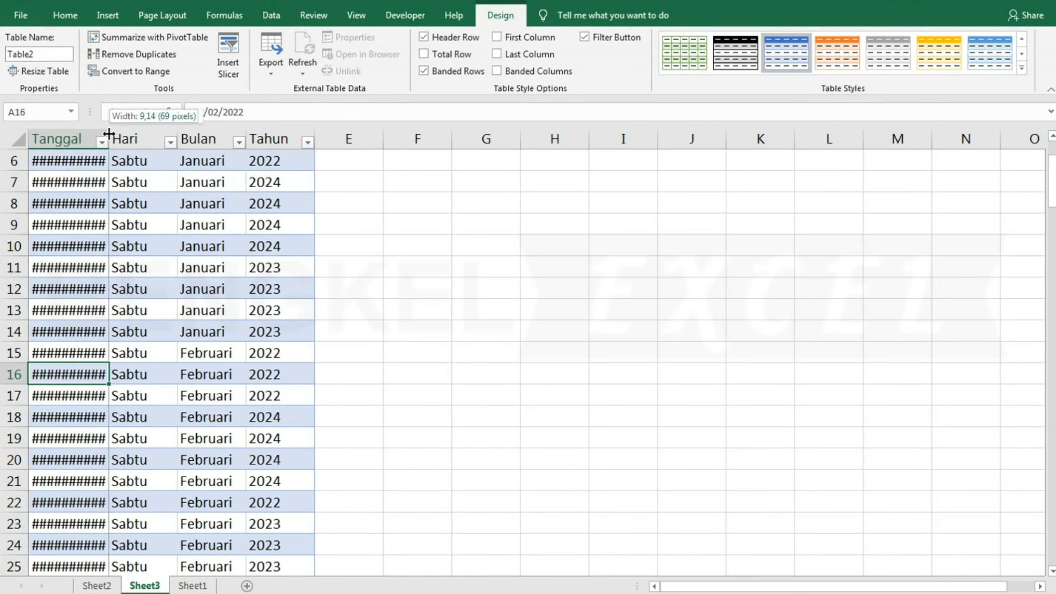
double_click(110, 137)
scroll(212, 344, "up", 2)
Step: Return to Sheet1 and set the PivotTable's Tahun filter to 2023 only
left_click(193, 586)
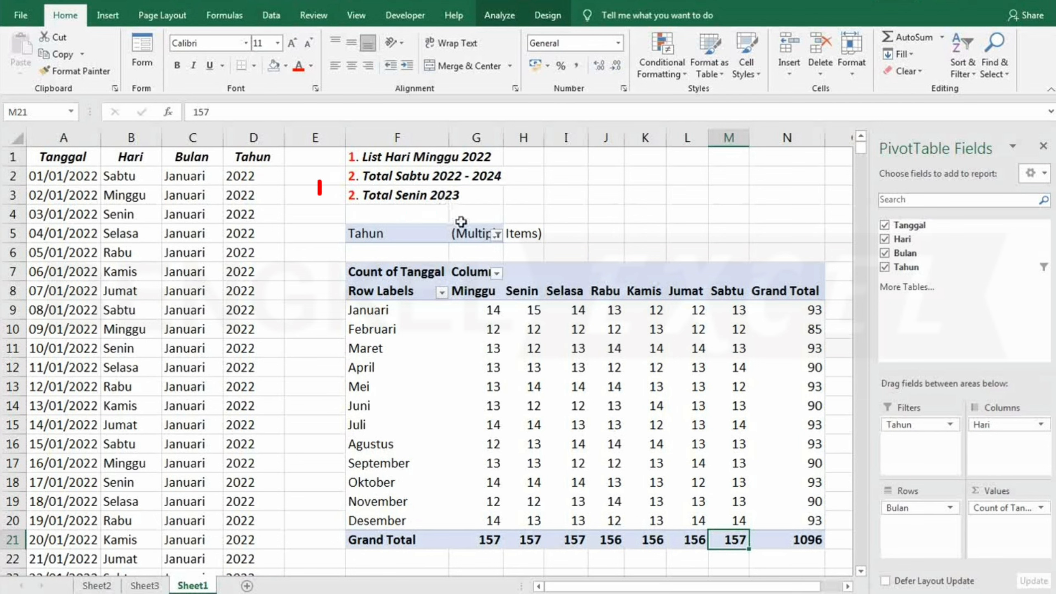
left_click(497, 234)
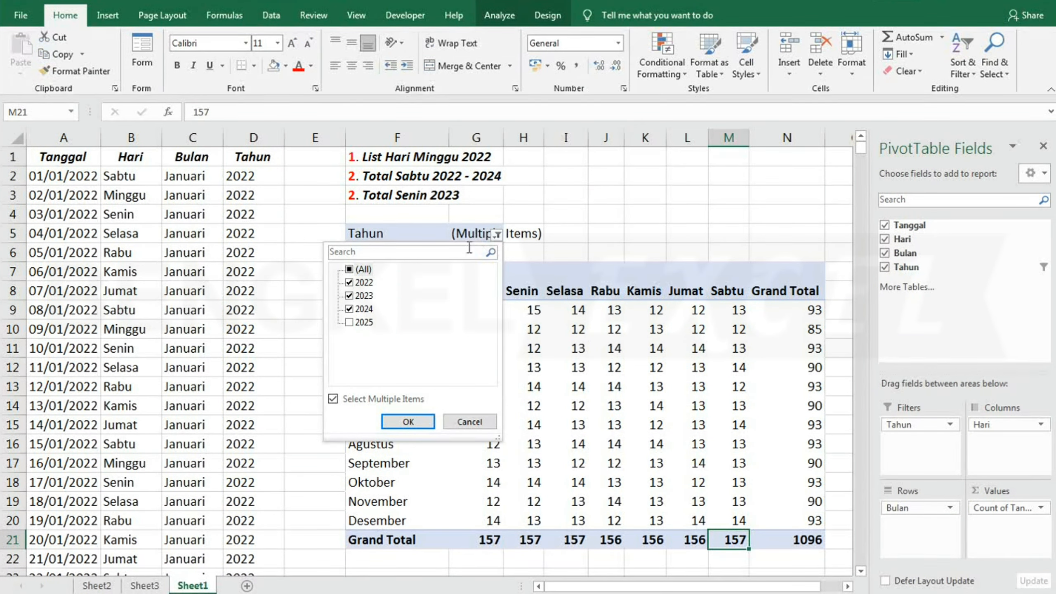
left_click(348, 269)
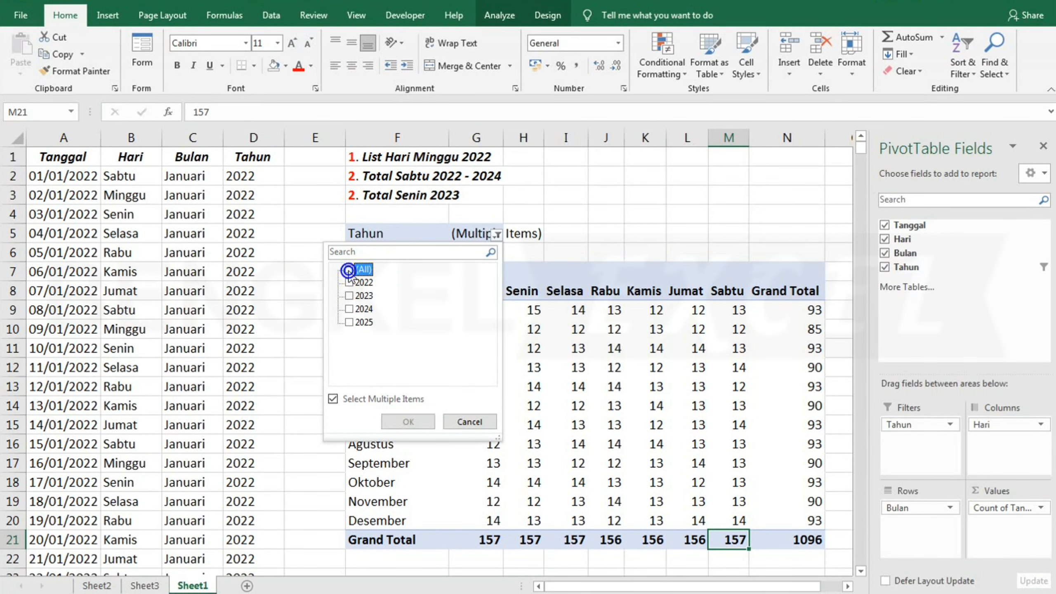
left_click(348, 269)
left_click(350, 295)
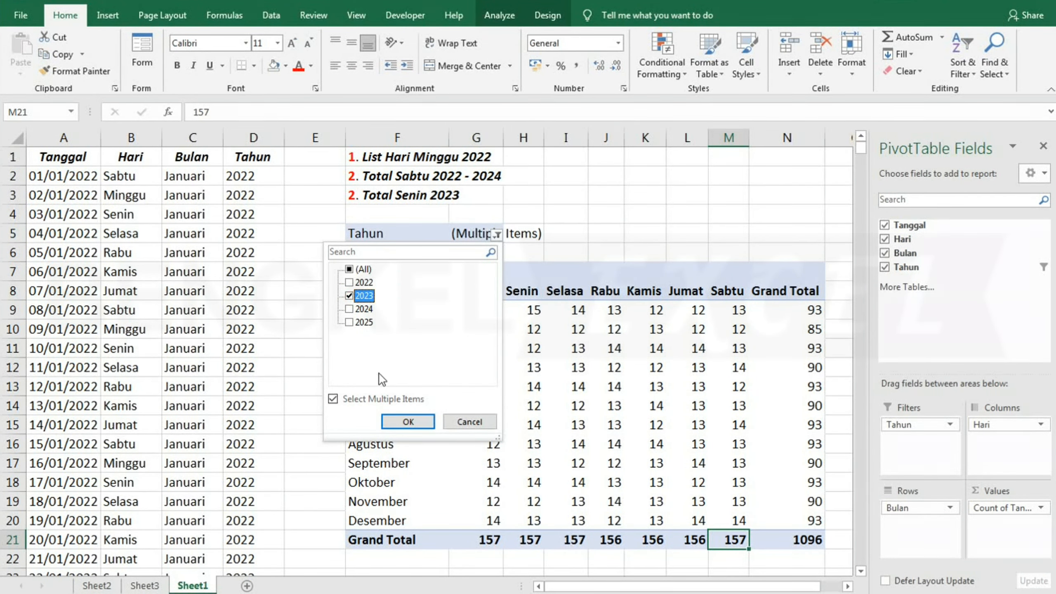
left_click(406, 422)
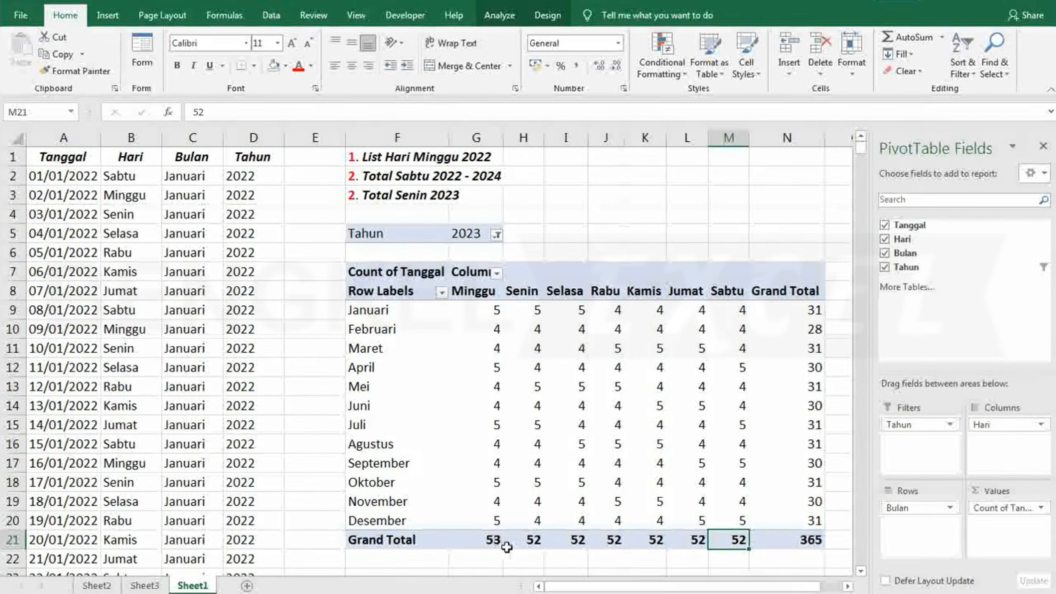
Step: Extract the detail rows behind the Senin grand total for 2023 to a new sheet and AutoFit its Tanggal column
left_click(534, 542)
double_click(536, 540)
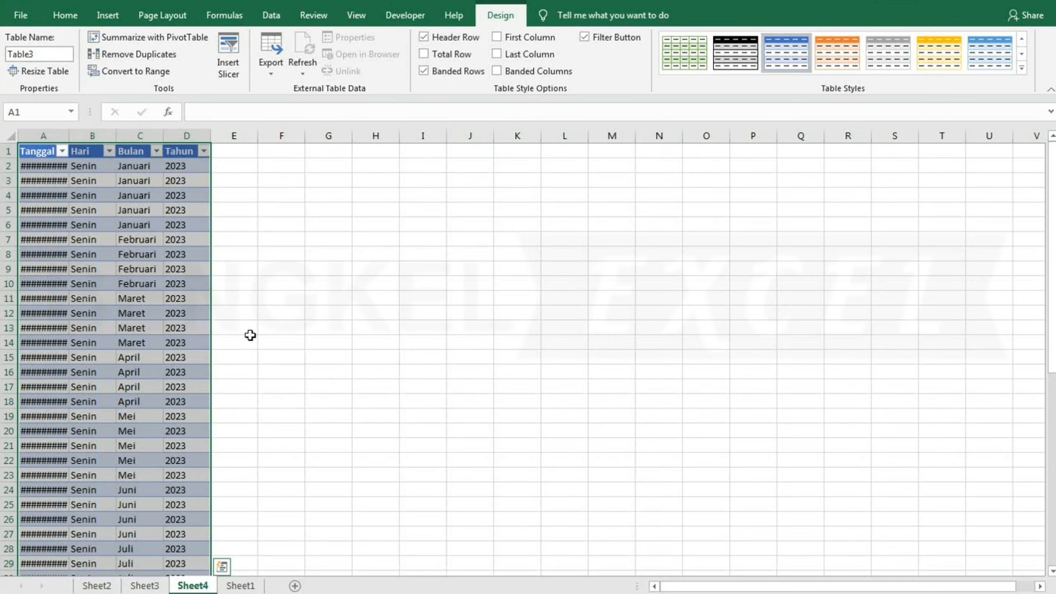
scroll(183, 282, "up", 2)
scroll(183, 282, "up", 1)
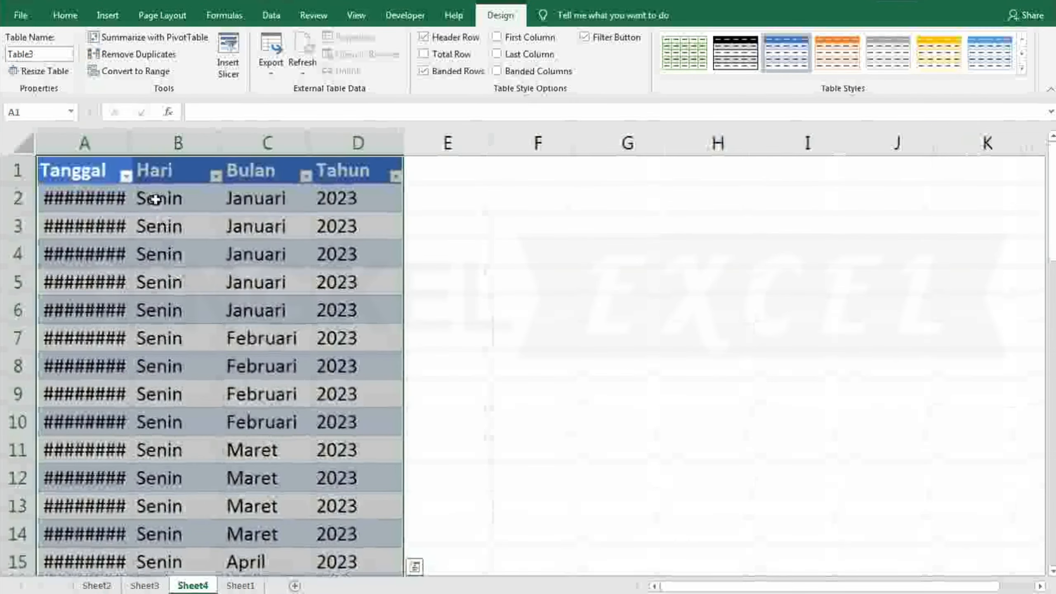
double_click(133, 142)
left_click(273, 301)
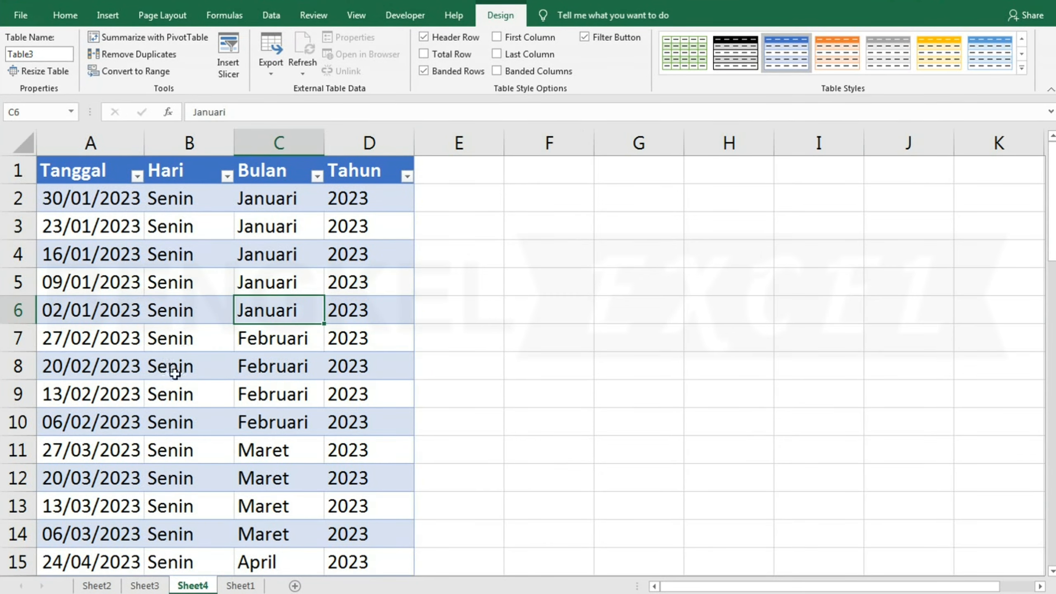
Step: Return to Sheet1 and add the task "3. Total Senin Maret 2024" in cell F4, with its number in red
left_click(240, 585)
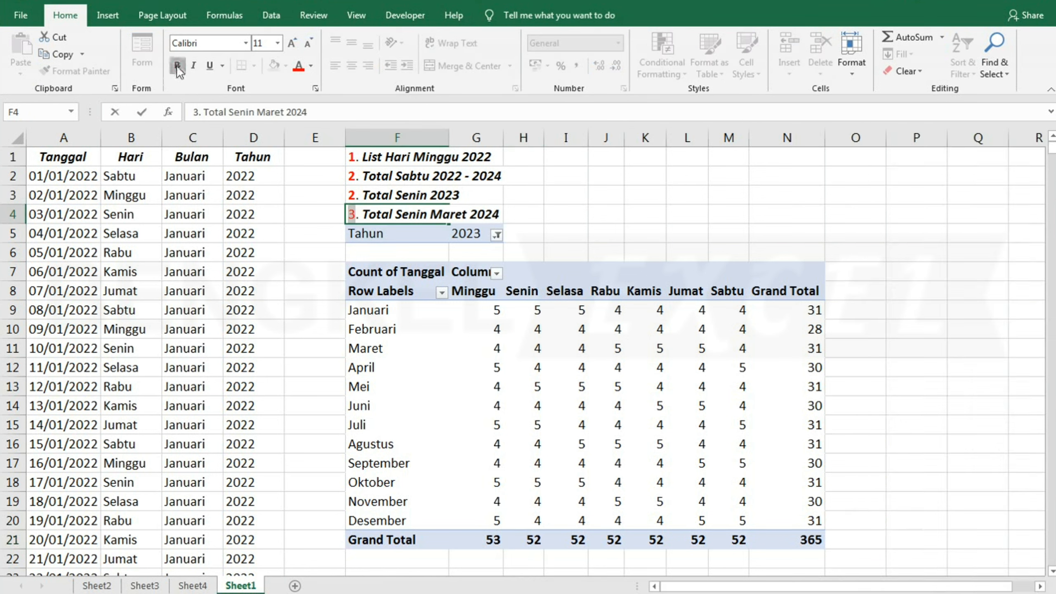
key("shift+Home")
left_click(563, 210)
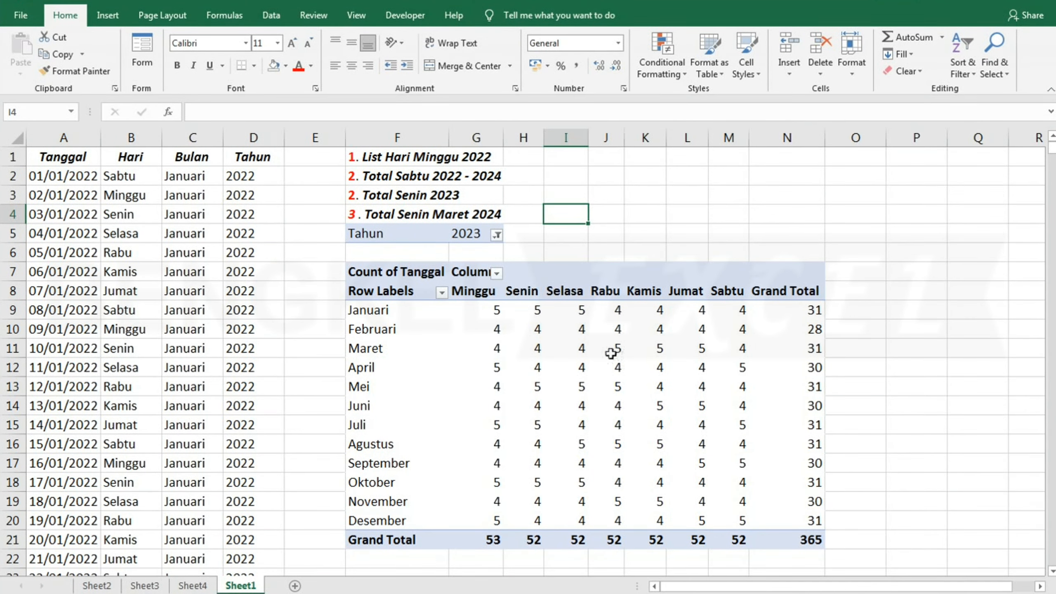
Step: Change the PivotTable's Tahun filter to 2024 only
left_click(497, 236)
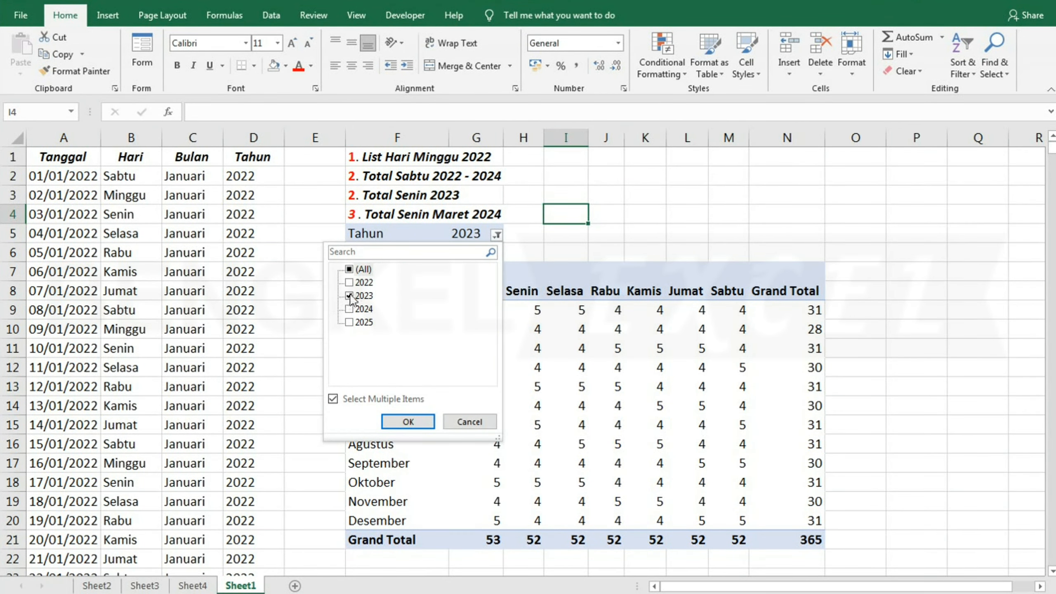
left_click(349, 295)
left_click(350, 308)
left_click(423, 419)
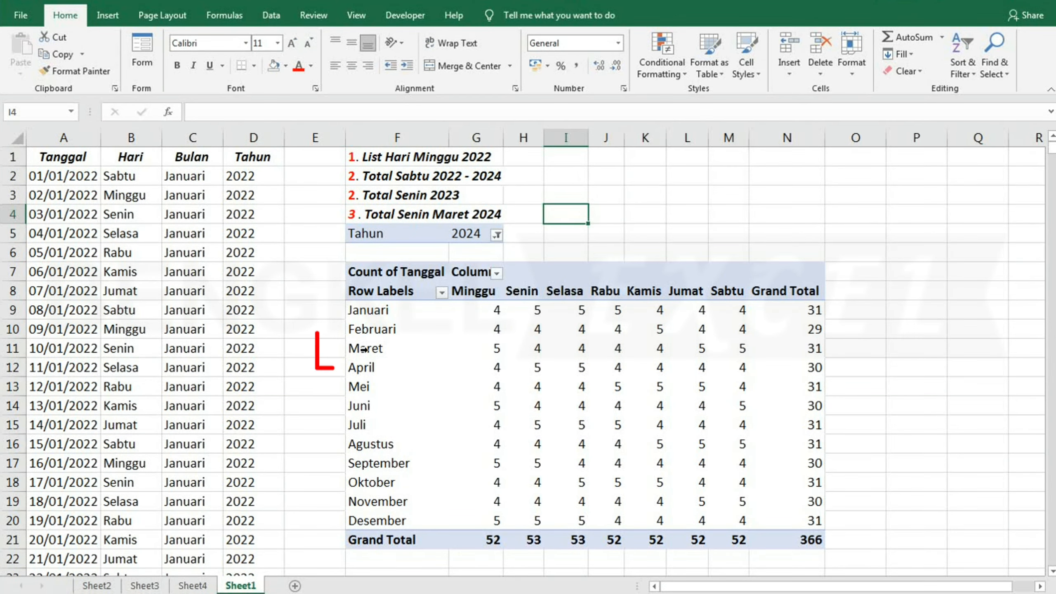
Step: Extract the detail rows behind the Senin count for Maret 2024 to a new sheet, AutoFit its Tanggal column and return to Sheet1
left_click(537, 348)
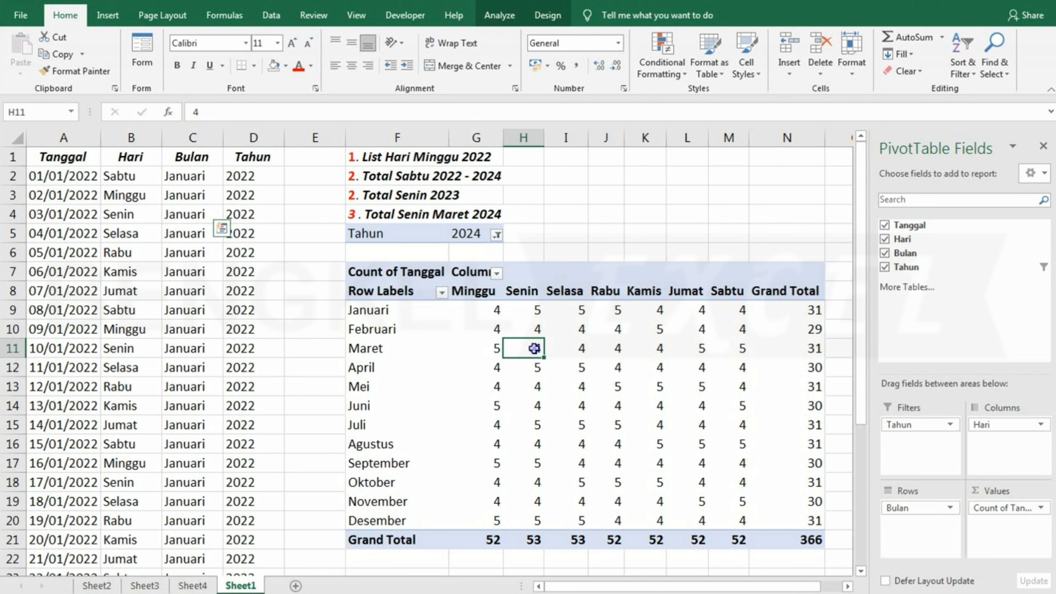
double_click(534, 348)
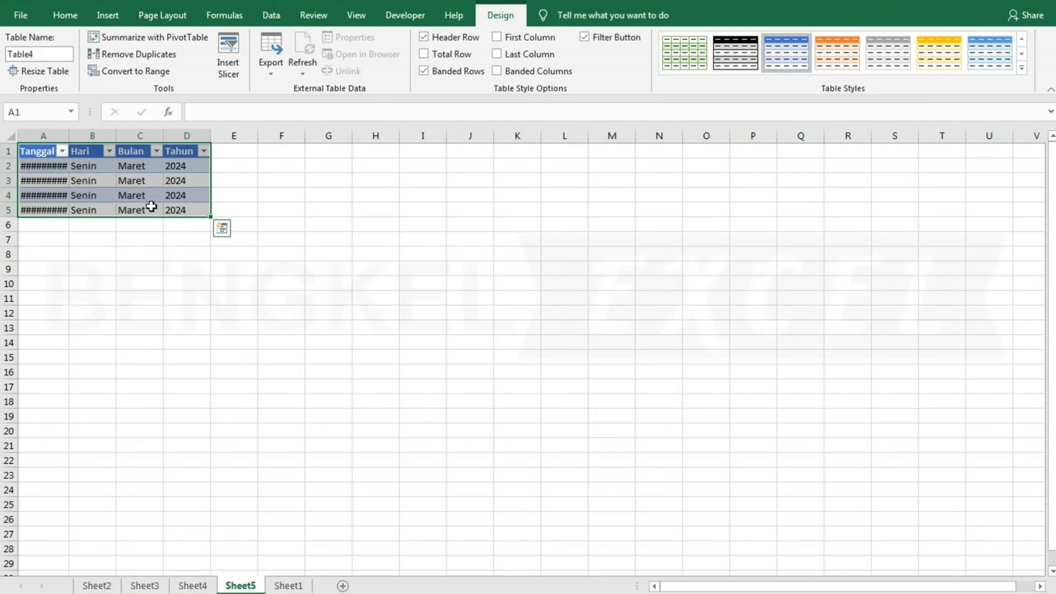
scroll(149, 208, "up", 5, "ctrl")
double_click(136, 141)
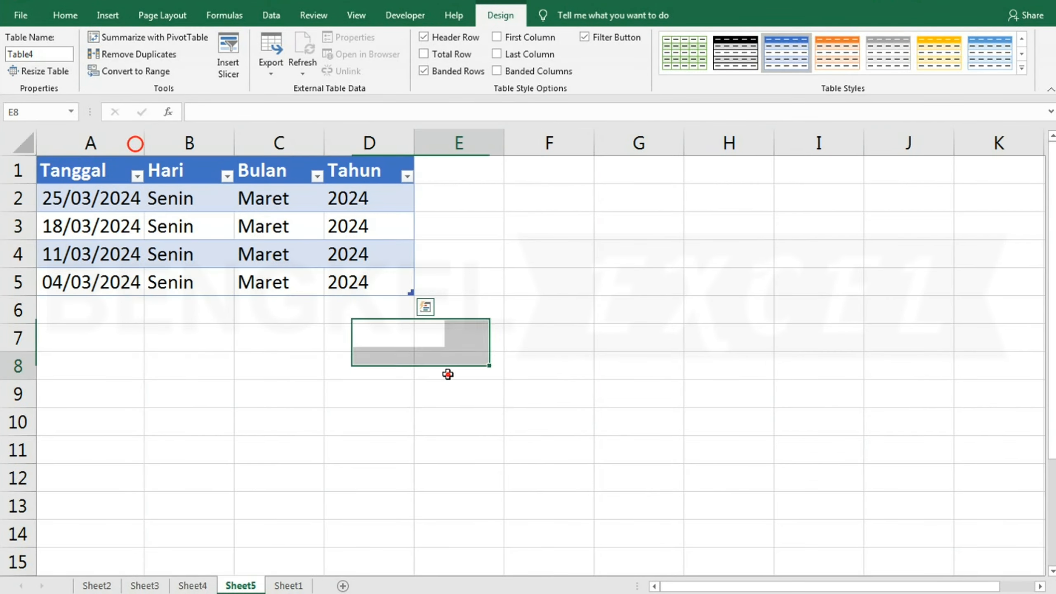
left_click(454, 366)
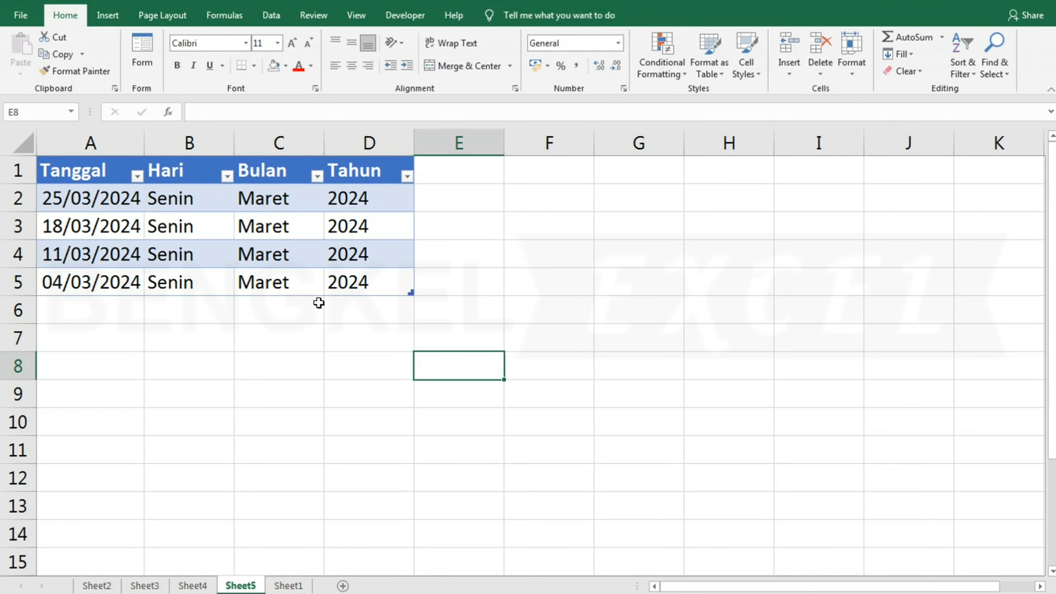
left_click(289, 585)
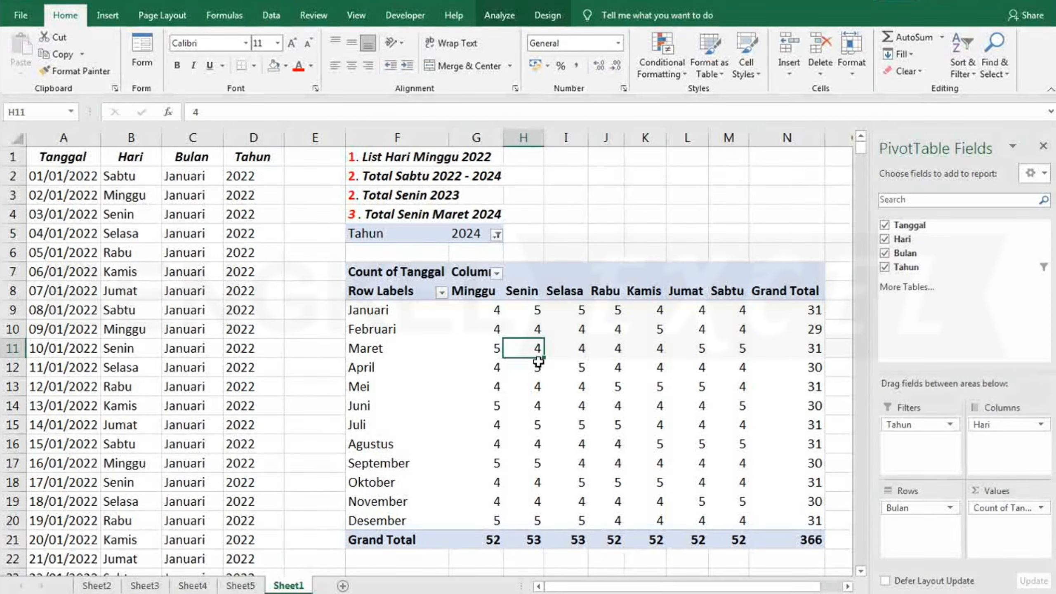